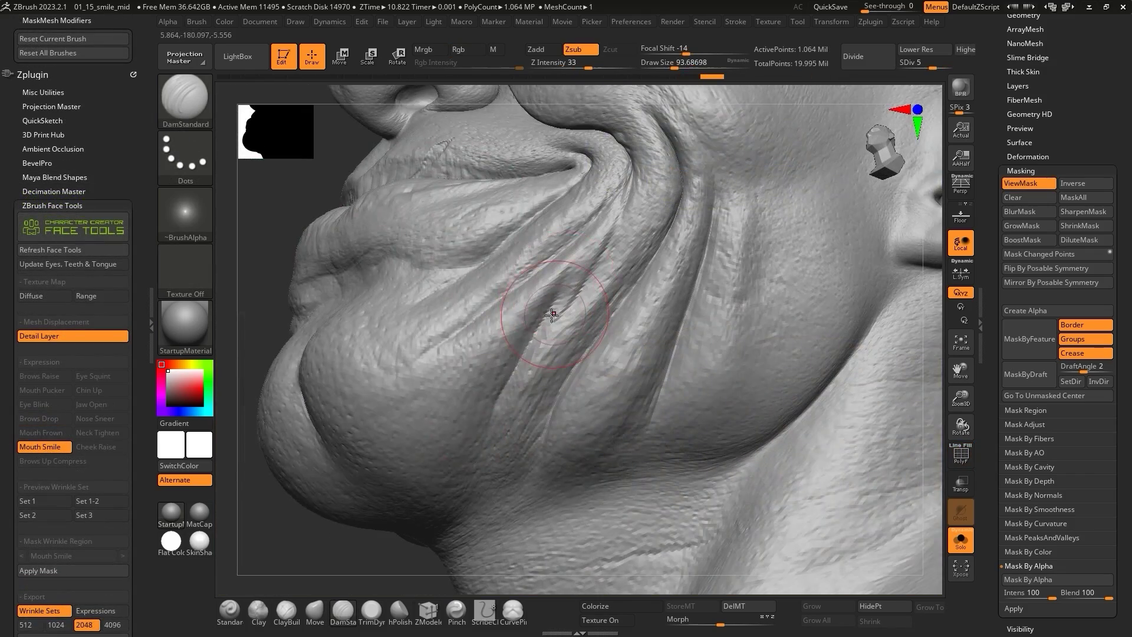
# Sculpt the smile fold across the cheek with the DamStandard brush in subtractive mode.
pyautogui.press('s')
pyautogui.moveTo(547, 318); pyautogui.dragTo(555, 319)
pyautogui.moveTo(555, 319)
pyautogui.mouseDown(button='right')
pyautogui.moveTo(550, 295)
pyautogui.moveTo(580, 267)
pyautogui.mouseUp(button='right')
pyautogui.moveTo(611, 224); pyautogui.dragTo(573, 316)
pyautogui.moveTo(572, 316); pyautogui.dragTo(558, 277, button='right')
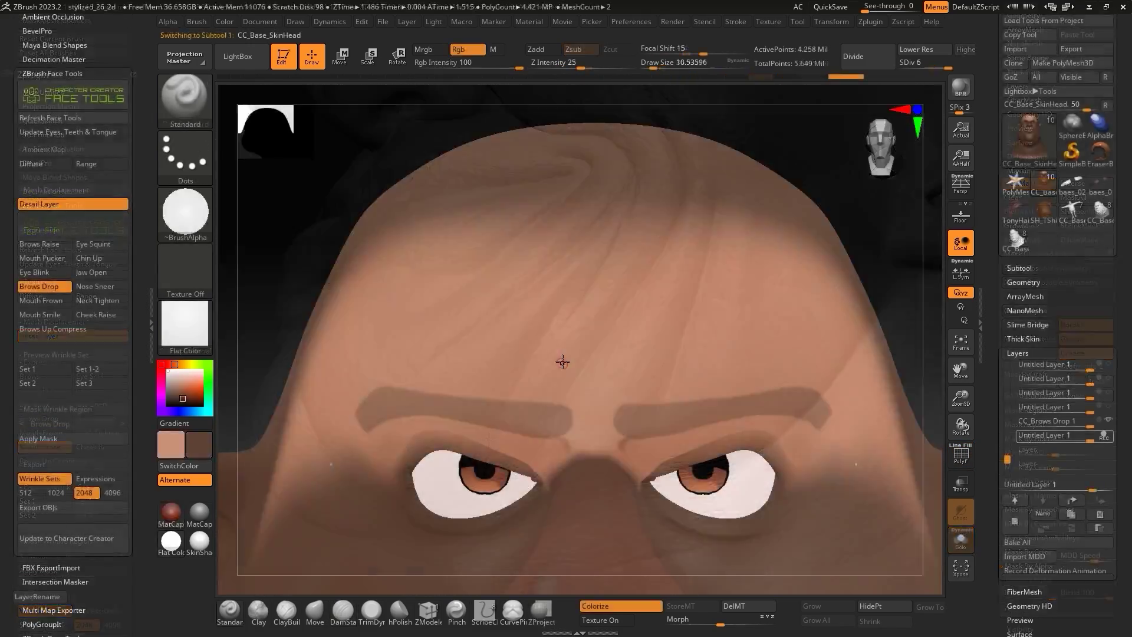
# Paint dark frown lines between the eyebrows and across the forehead of the stylized head with the Standard brush.
pyautogui.moveTo(558, 434)
pyautogui.mouseDown()
pyautogui.moveTo(567, 344)
pyautogui.moveTo(608, 437)
pyautogui.mouseUp()
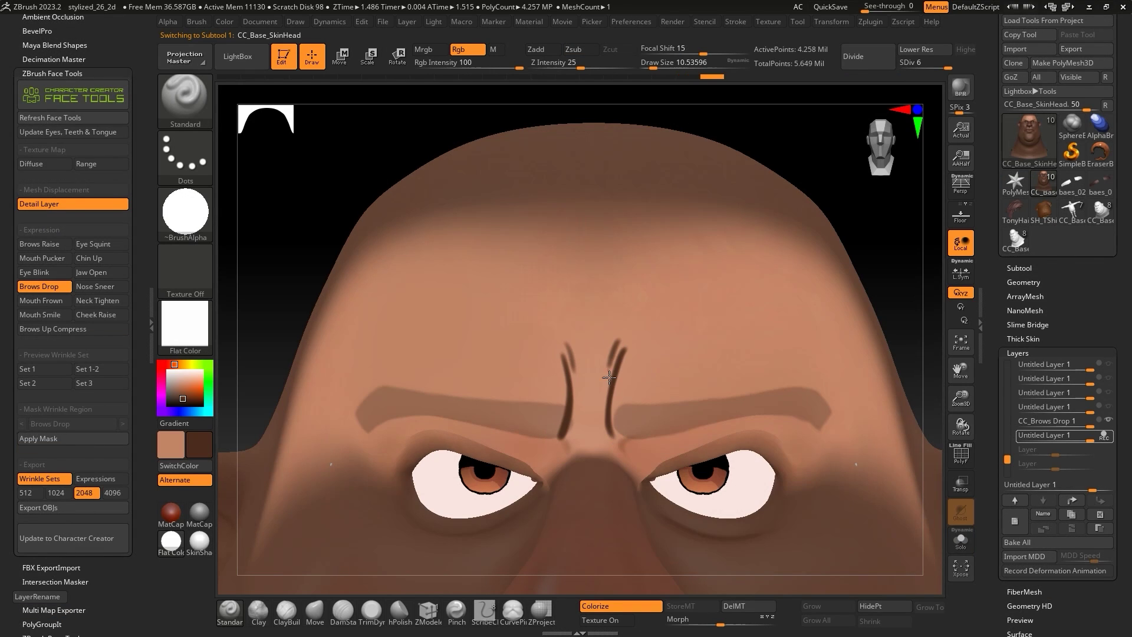
pyautogui.moveTo(702, 253)
pyautogui.mouseDown()
pyautogui.moveTo(689, 322)
pyautogui.moveTo(784, 277)
pyautogui.mouseUp()
pyautogui.moveTo(716, 327); pyautogui.dragTo(754, 295)
pyautogui.moveTo(763, 285); pyautogui.dragTo(795, 312)
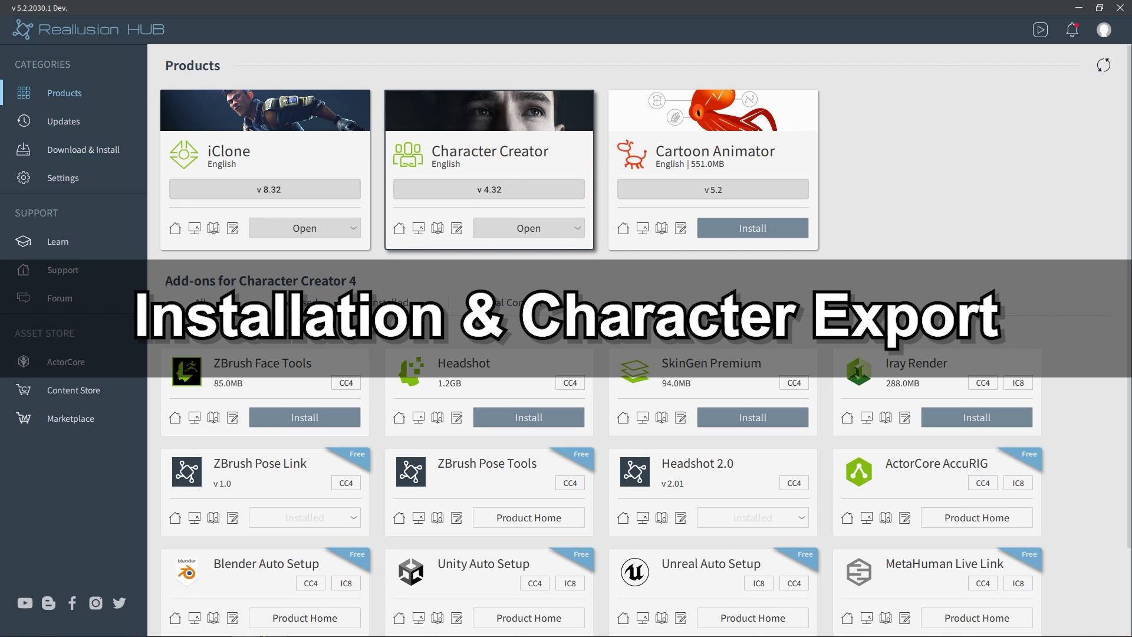
# In Reallusion Hub, install the ZBrush Face Tools add-on and list the installed Character Creator 4 add-ons.
pyautogui.click(285, 418)
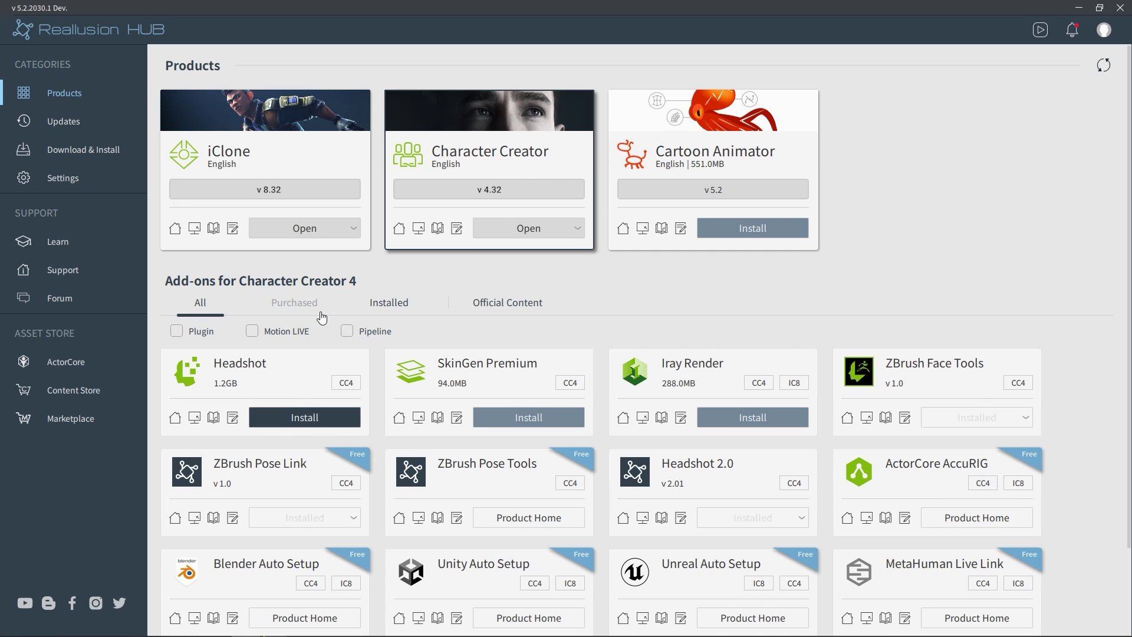
pyautogui.click(393, 302)
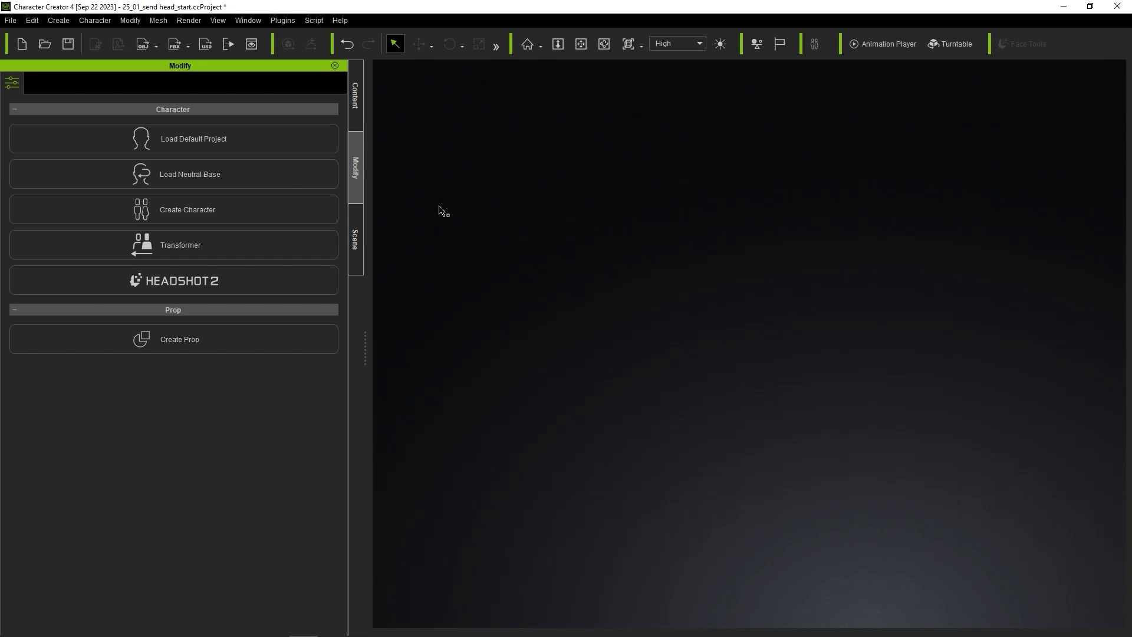
# In Character Creator 4, check that the ZBrush Face Tools plugin and its toolbar are available.
pyautogui.click(284, 22)
pyautogui.moveTo(351, 70)
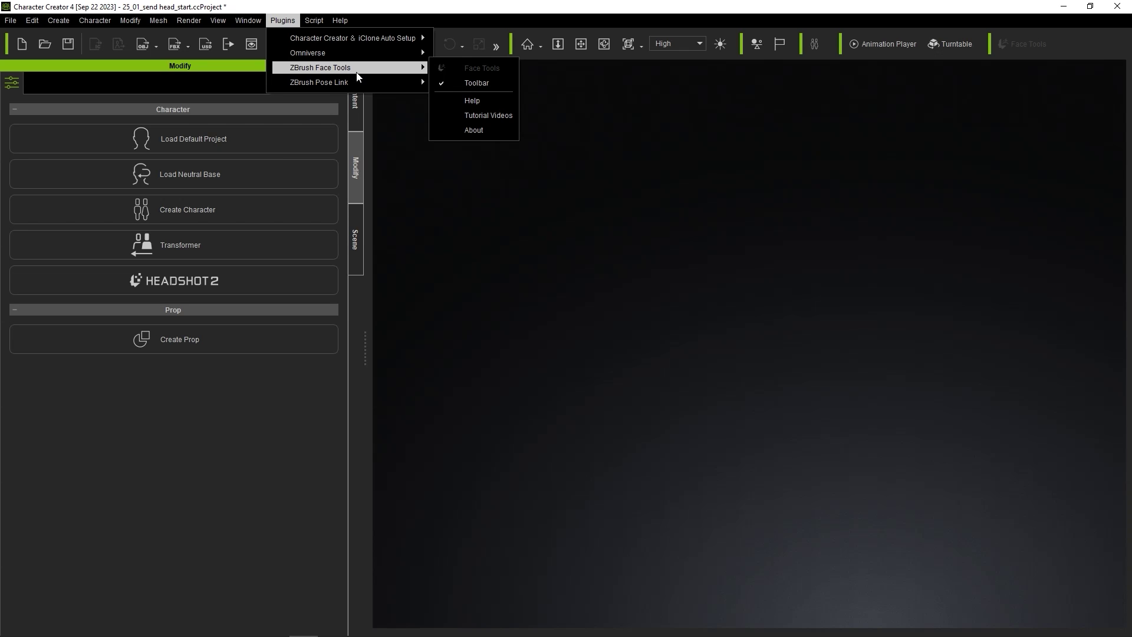
pyautogui.click(837, 133)
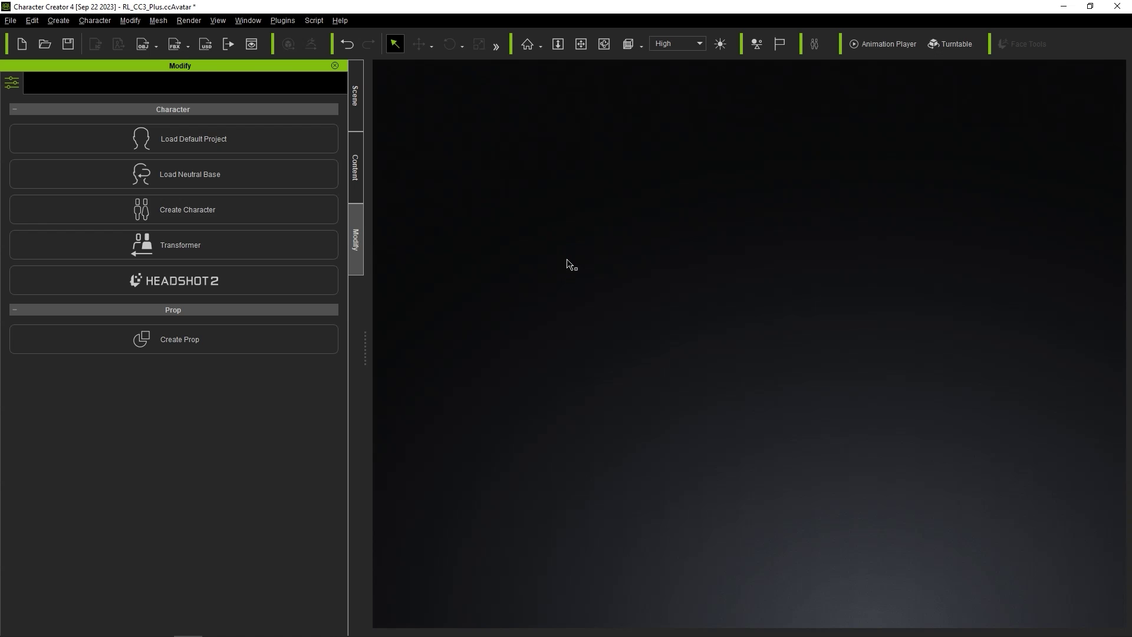
# Load the neutral base character, discarding the current project without saving.
pyautogui.click(224, 186)
pyautogui.click(553, 354)
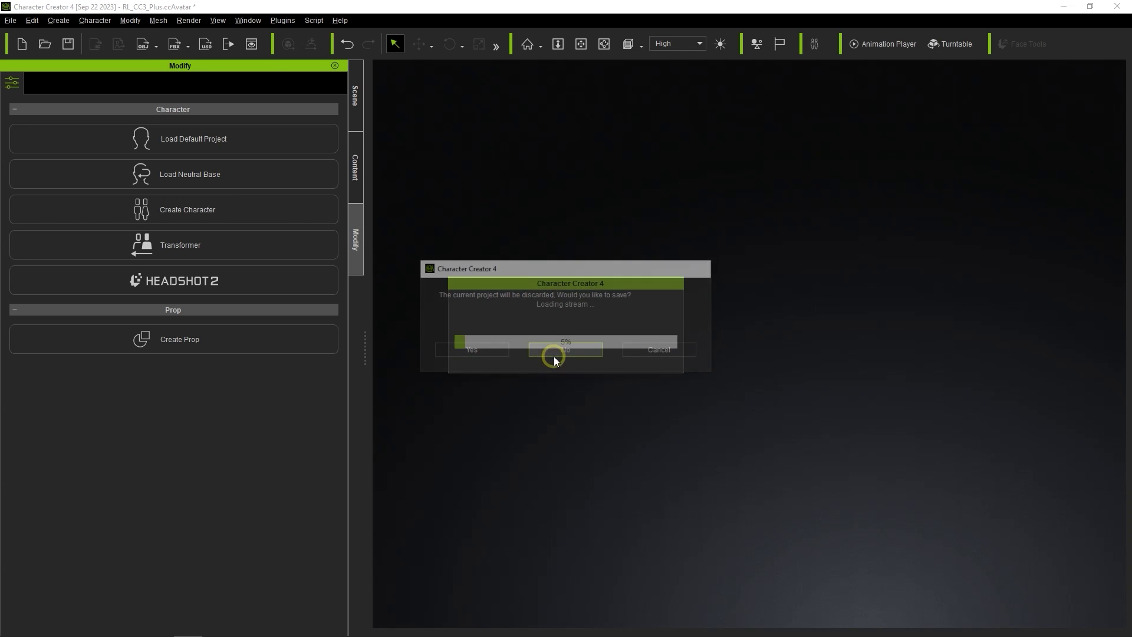
pyautogui.moveTo(553, 361); pyautogui.dragTo(862, 263, button='right')
pyautogui.moveTo(253, 286); pyautogui.dragTo(604, 291, button='right')
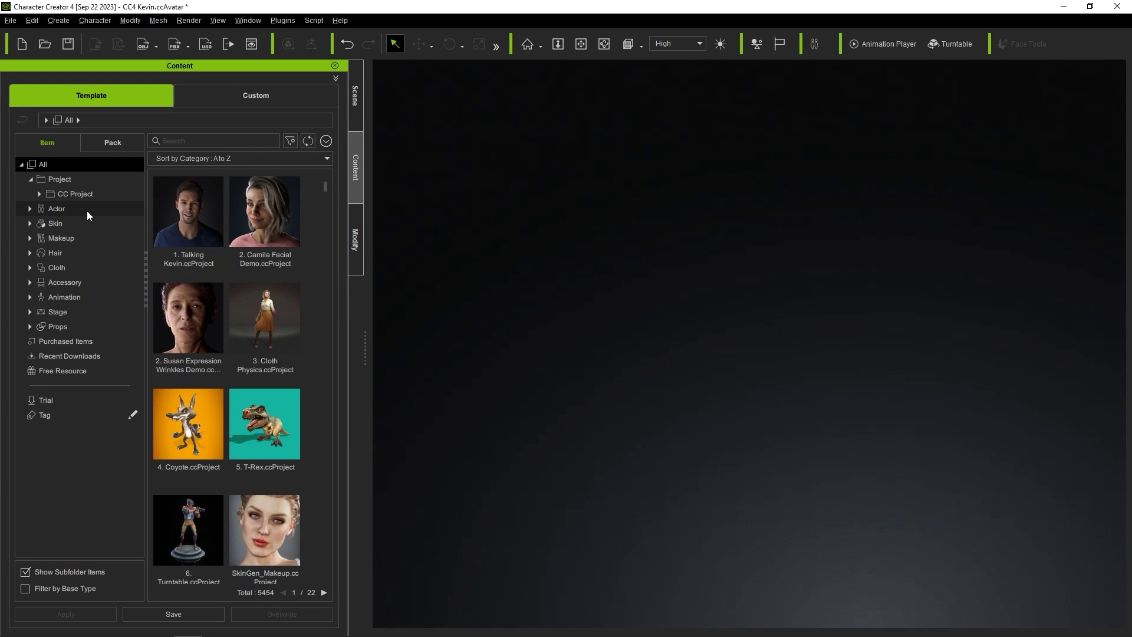
# Load the CC4 Kevin avatar from the Actor content library without saving the current project.
pyautogui.click(87, 209)
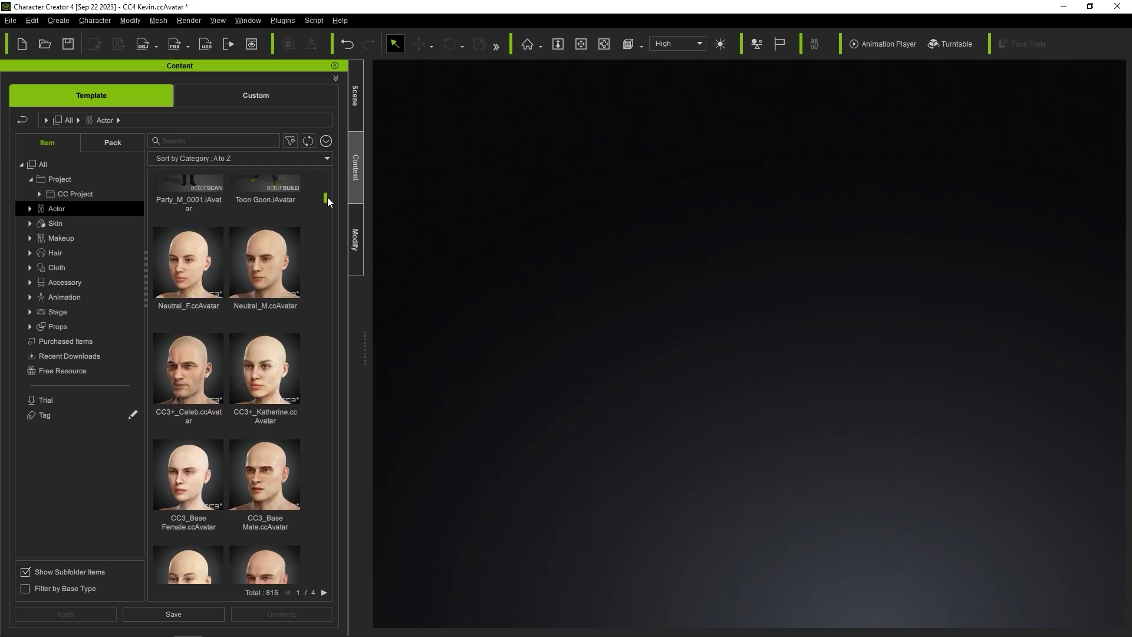
pyautogui.doubleClick(273, 211)
pyautogui.click(580, 346)
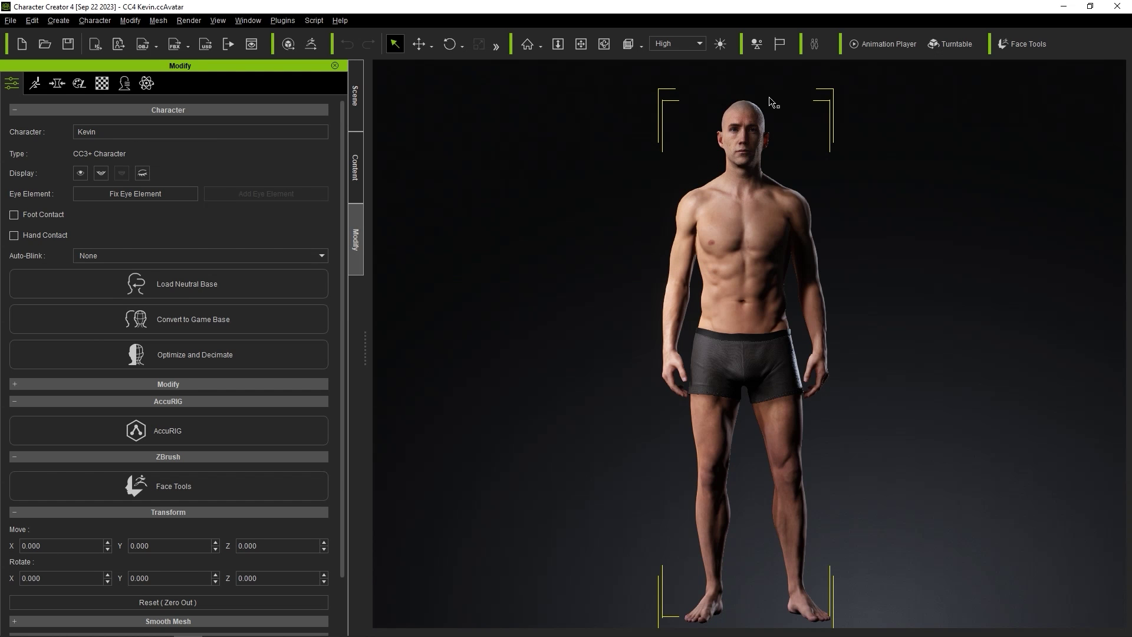
# Select the head, body, arm, leg and nail materials, minimize their base color texture strength and darken their diffuse color to grey.
pyautogui.click(892, 314)
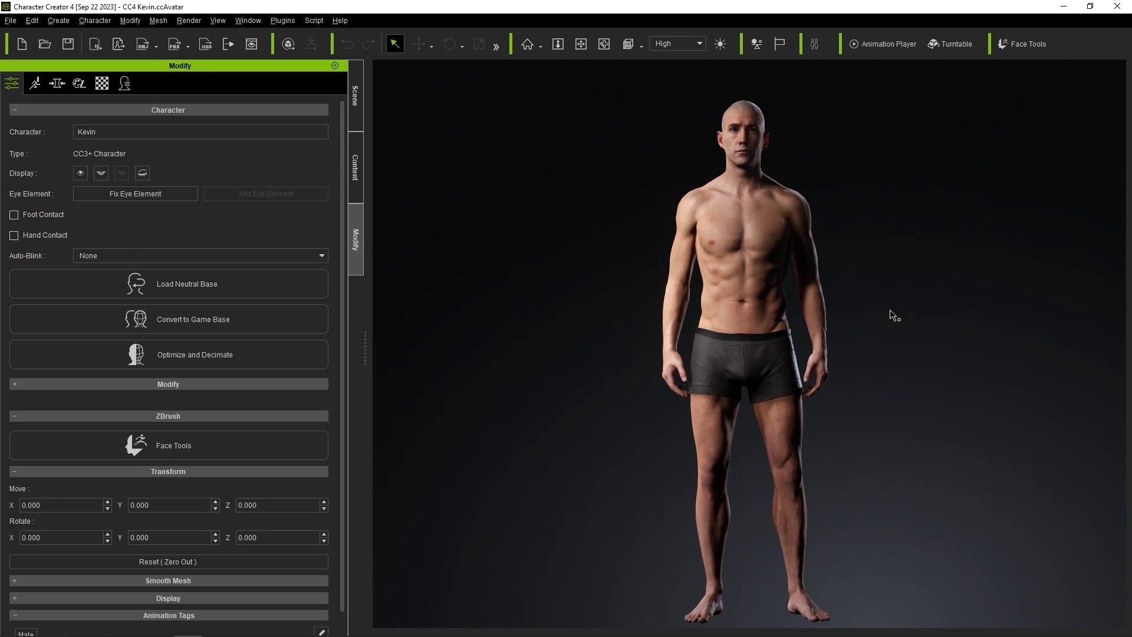
pyautogui.click(108, 83)
pyautogui.click(71, 212)
pyautogui.keyDown('shift'); pyautogui.click(77, 268); pyautogui.keyUp('shift')
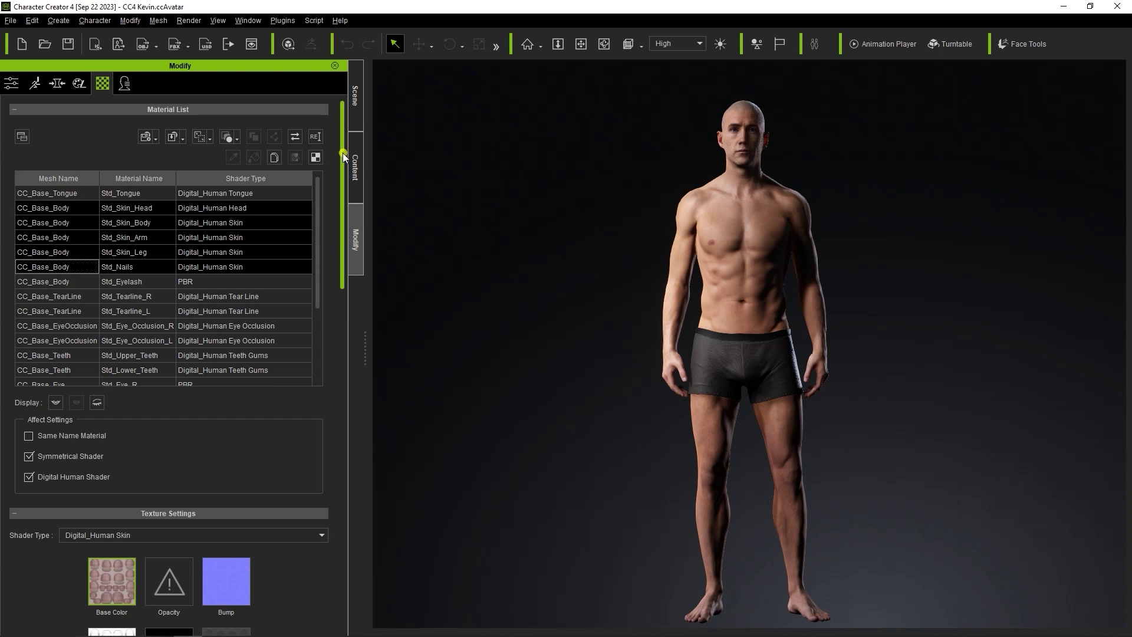
pyautogui.moveTo(344, 154); pyautogui.dragTo(342, 370)
pyautogui.moveTo(207, 313); pyautogui.dragTo(21, 313)
pyautogui.moveTo(342, 319); pyautogui.dragTo(343, 410)
pyautogui.click(74, 345)
pyautogui.moveTo(702, 234); pyautogui.dragTo(698, 302)
pyautogui.click(628, 435)
pyautogui.click(612, 379)
# Examine the available morph sliders and the body morph categories for the character.
pyautogui.click(58, 86)
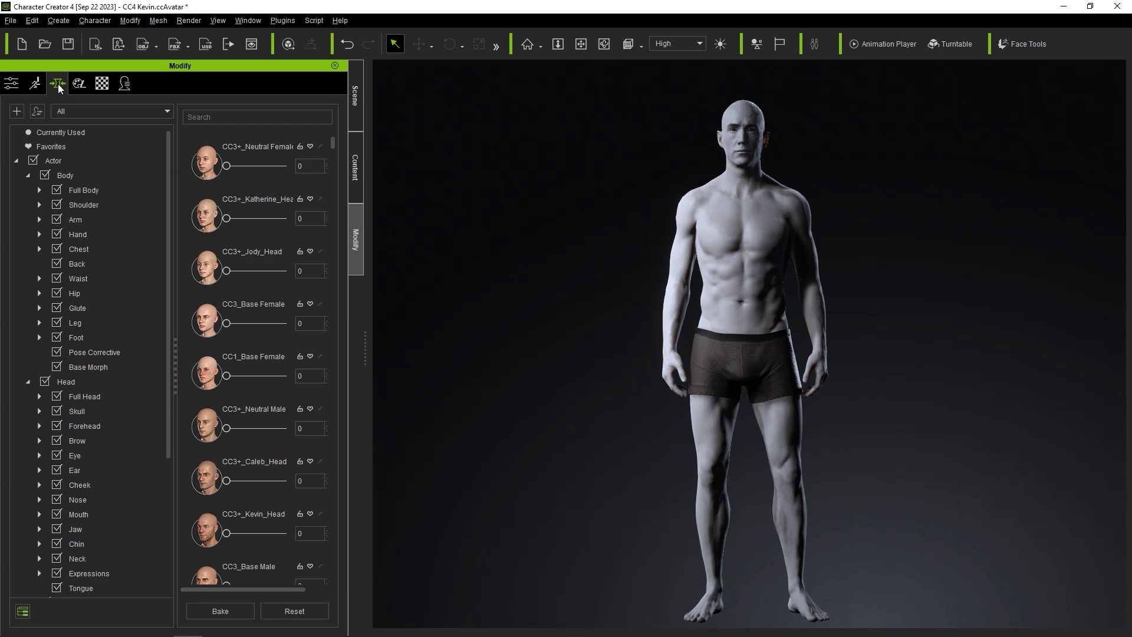
pyautogui.scroll(-10, 333, 158)
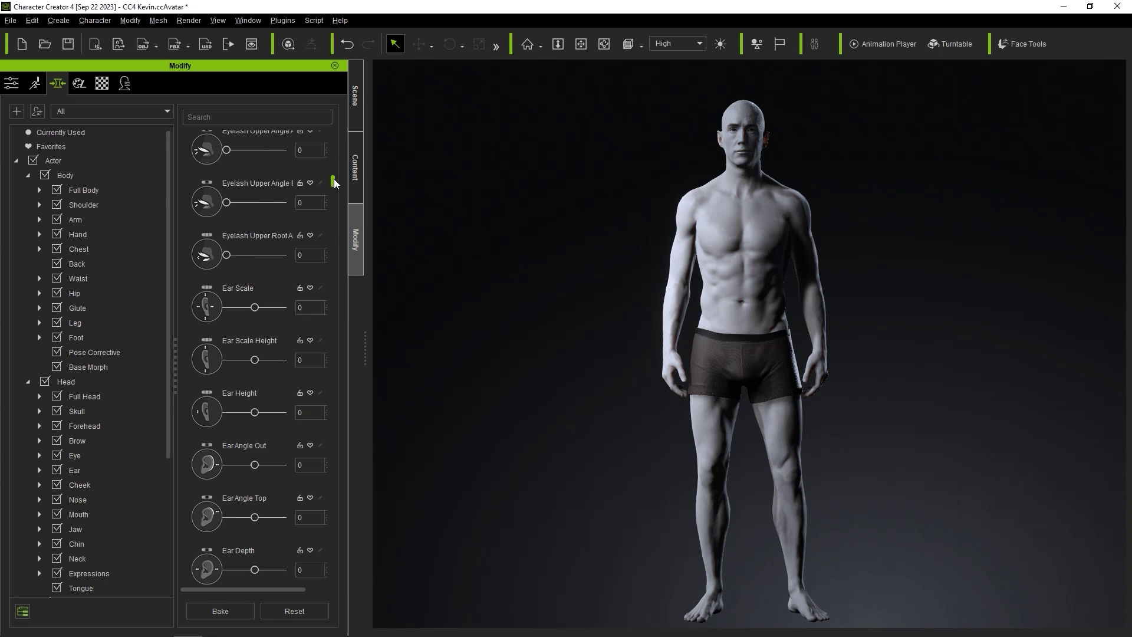
pyautogui.click(110, 234)
pyautogui.click(109, 249)
pyautogui.click(108, 263)
pyautogui.click(105, 278)
pyautogui.click(101, 295)
pyautogui.click(97, 306)
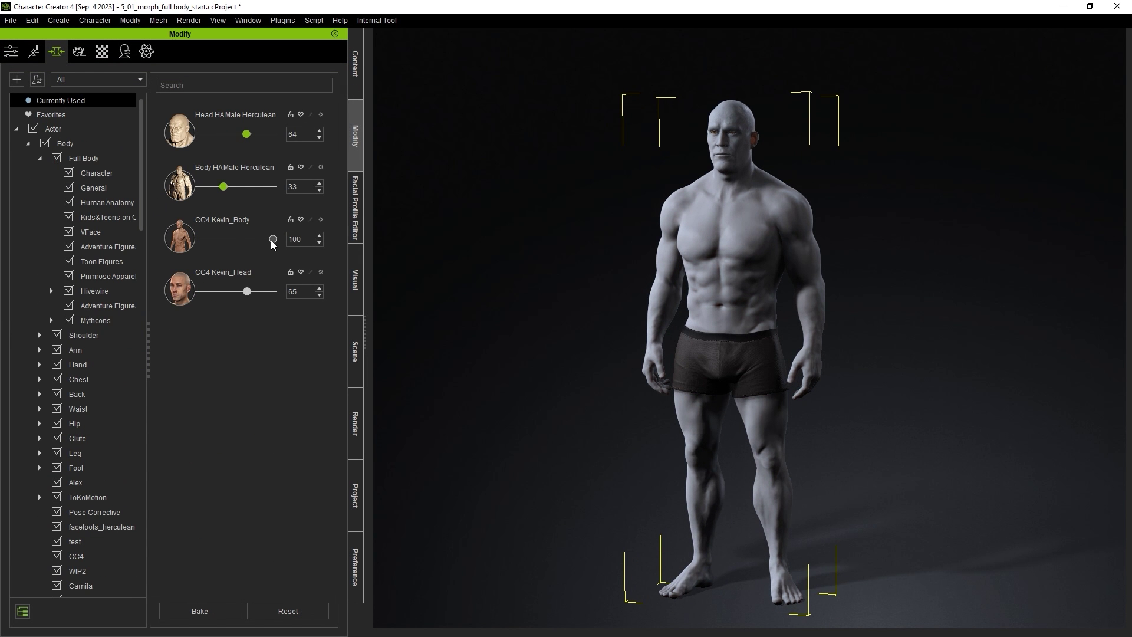
# Lower the CC4 Kevin_Body morph to its minimum and inspect the reshaped body.
pyautogui.moveTo(272, 239); pyautogui.dragTo(196, 238)
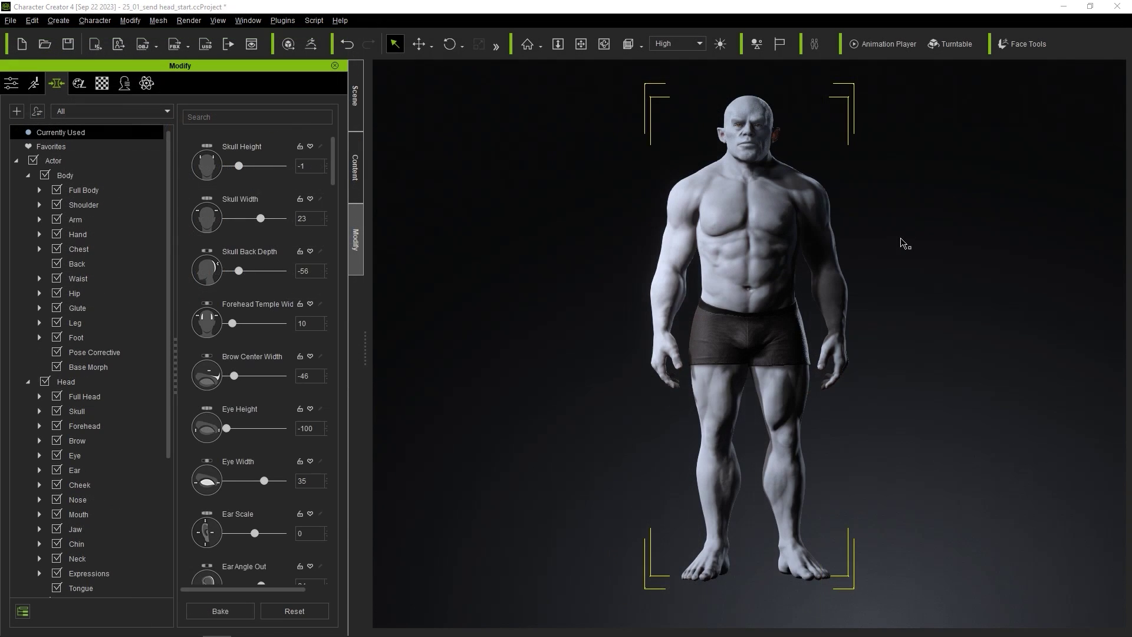
pyautogui.click(902, 243)
pyautogui.moveTo(901, 242); pyautogui.dragTo(995, 295, button='right')
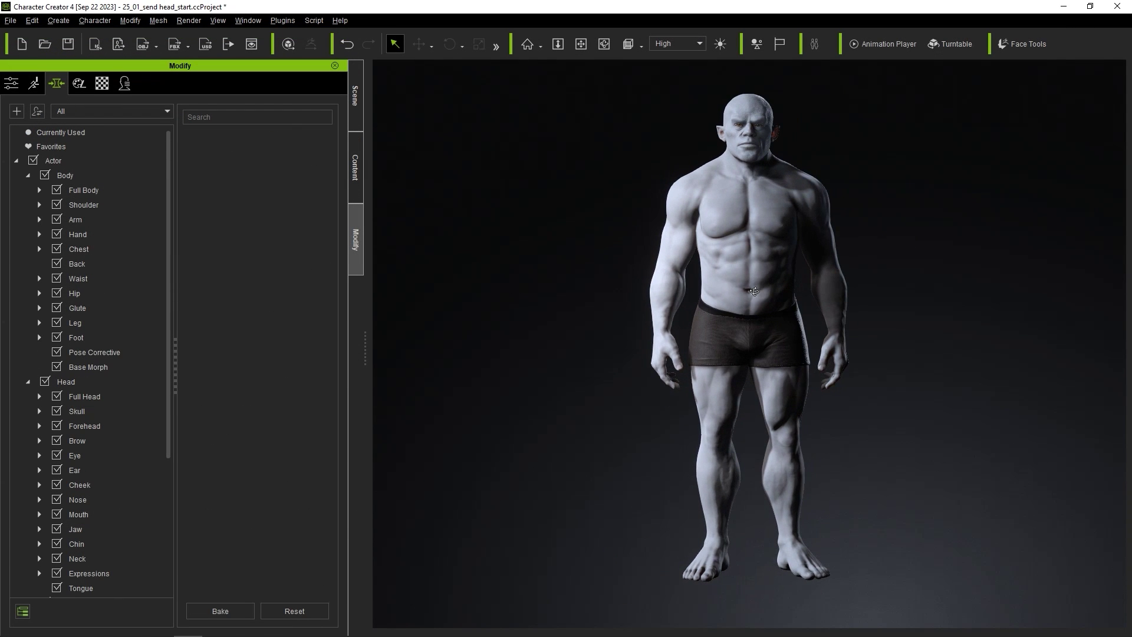
# Brighten the diffuse color of the reshaped character's skin material in the material settings.
pyautogui.click(749, 265)
pyautogui.click(102, 83)
pyautogui.scroll(-2, 341, 366)
pyautogui.scroll(-5, 341, 328)
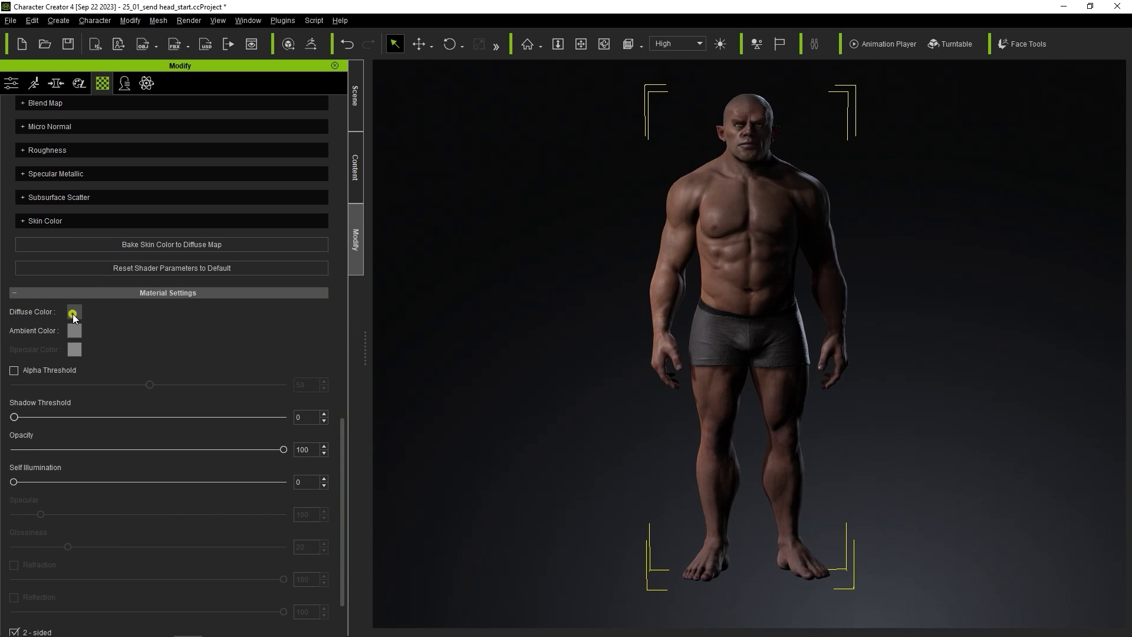
pyautogui.click(73, 313)
pyautogui.moveTo(699, 258); pyautogui.dragTo(697, 215)
pyautogui.click(631, 432)
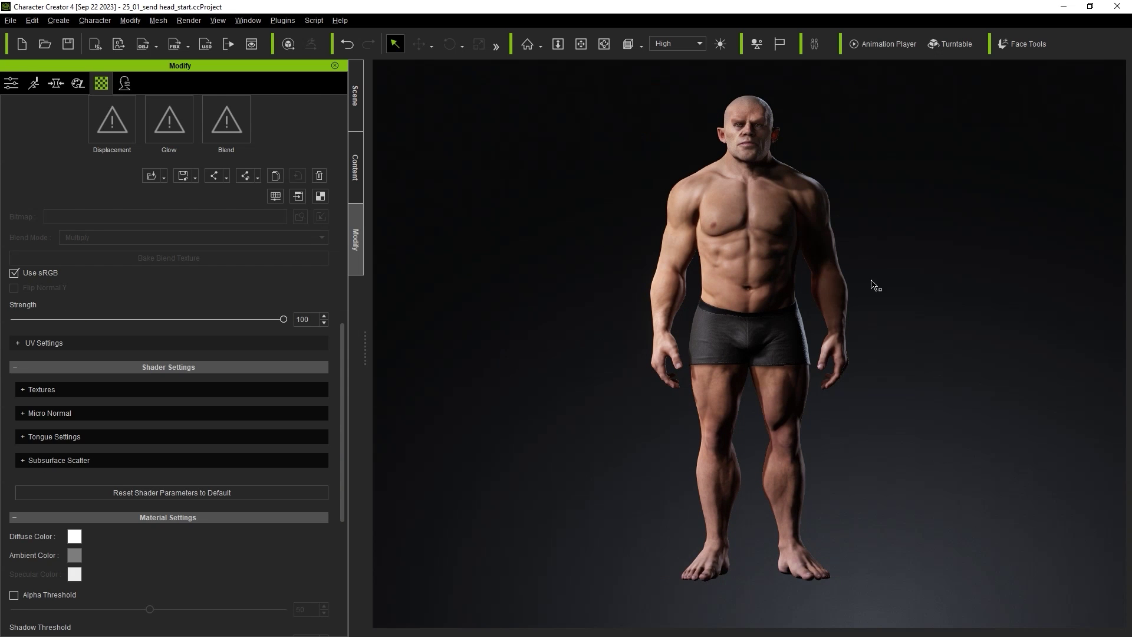
# Launch Face Tools for the character and agree to add its plugin to the ZBrush installation.
pyautogui.click(12, 83)
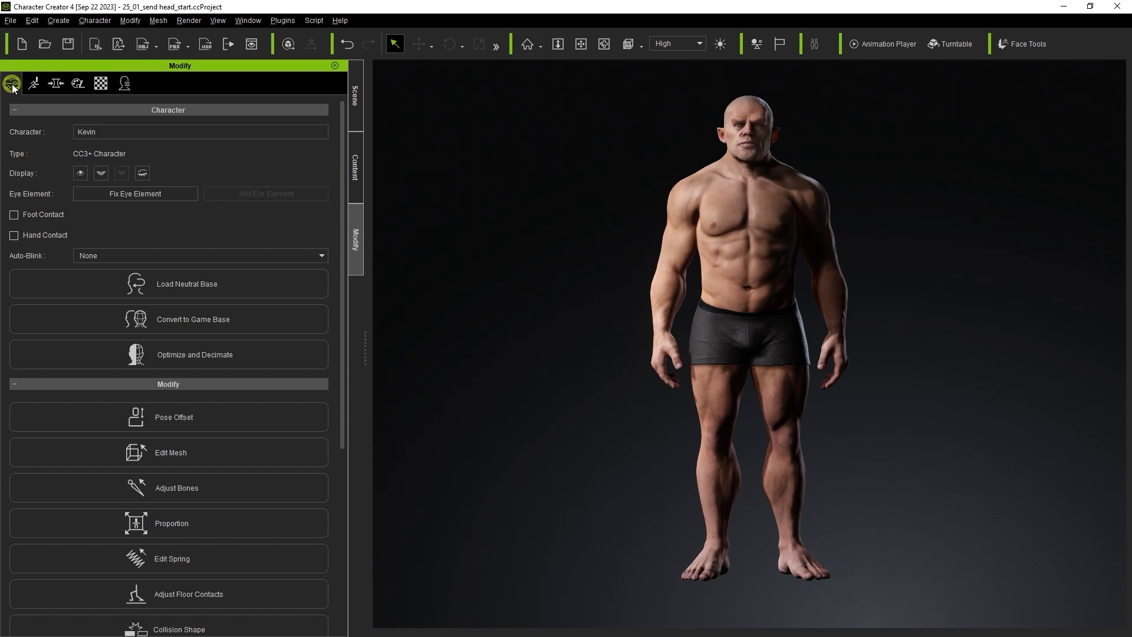
pyautogui.scroll(-5, 343, 284)
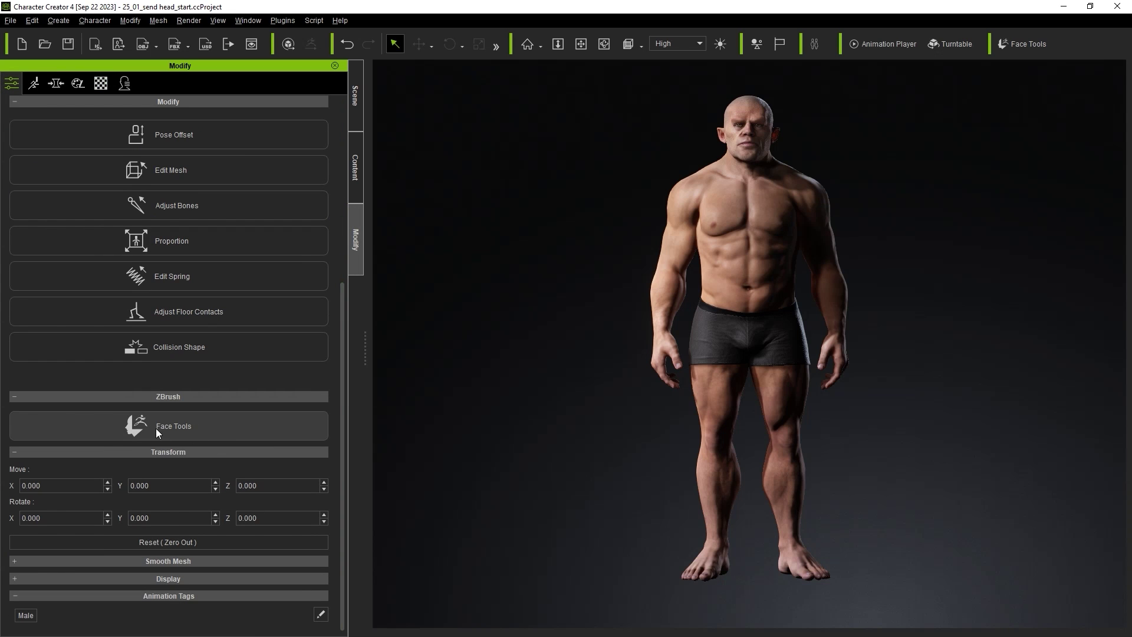
pyautogui.click(206, 429)
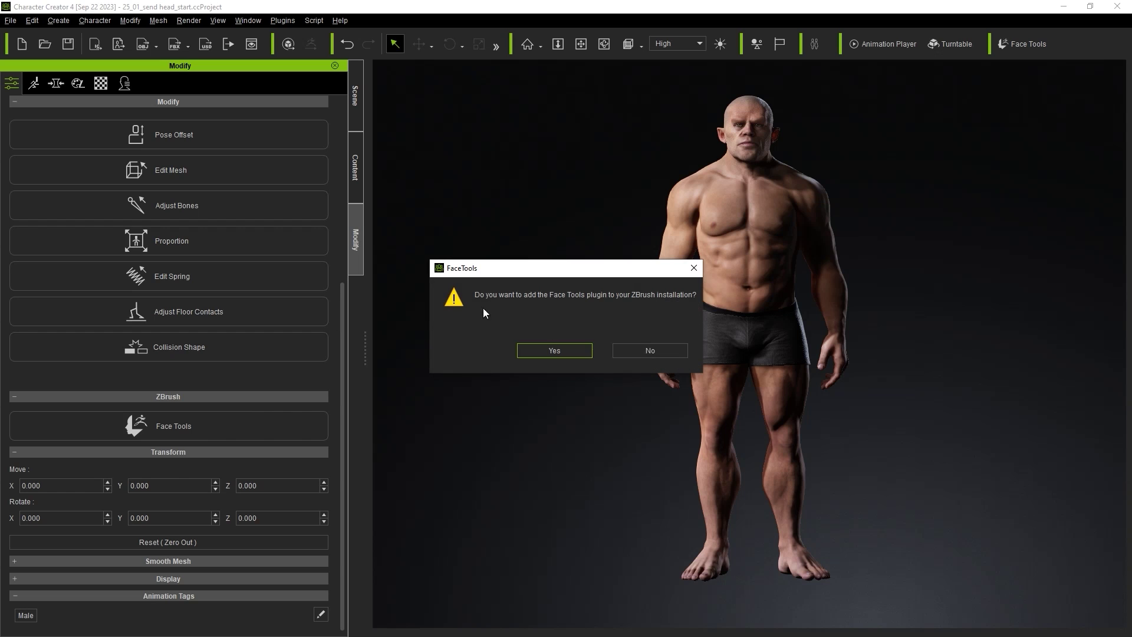
pyautogui.click(580, 354)
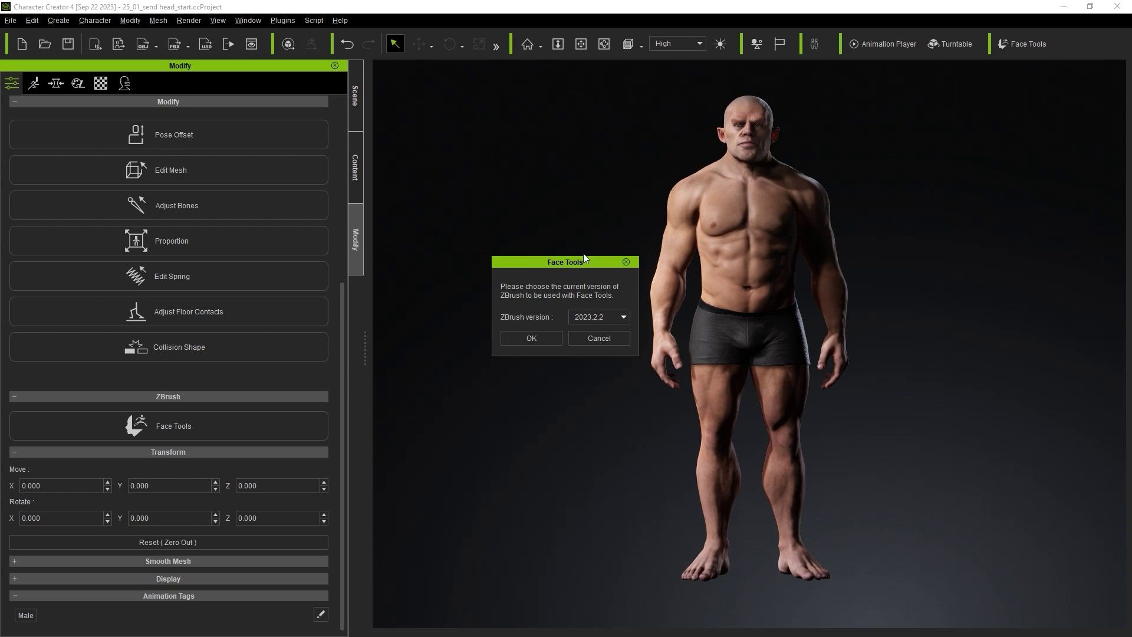
# Choose ZBrush version 2023.2.2 and send the head with Create New, Level 6 - 2K Texture Resolution and Normal Details.
pyautogui.click(619, 316)
pyautogui.click(618, 316)
pyautogui.click(547, 341)
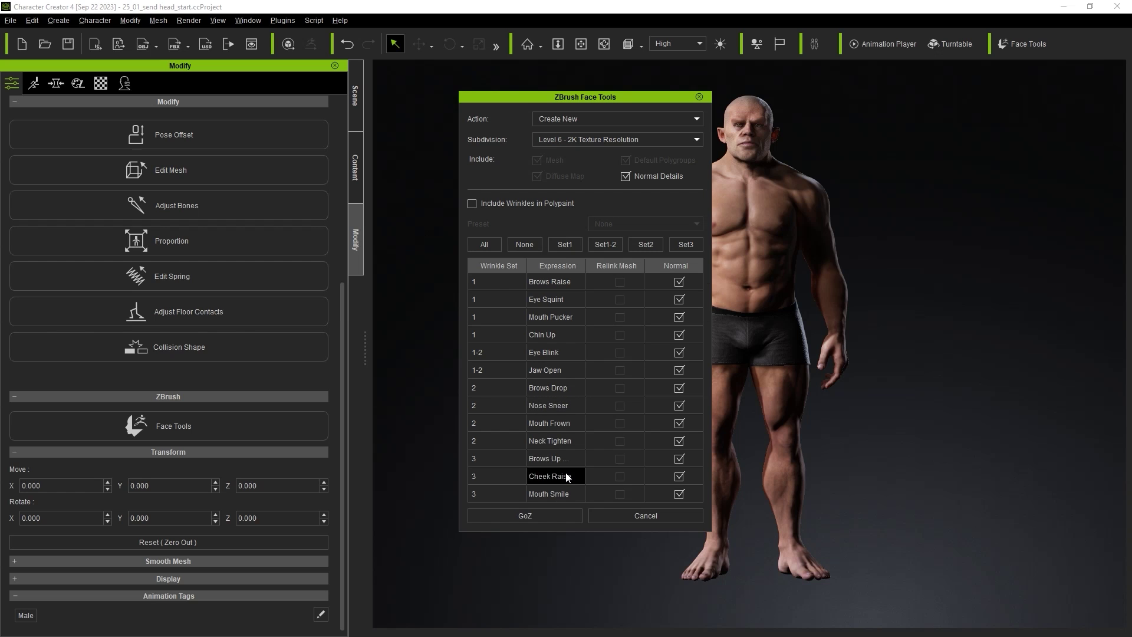
pyautogui.click(554, 514)
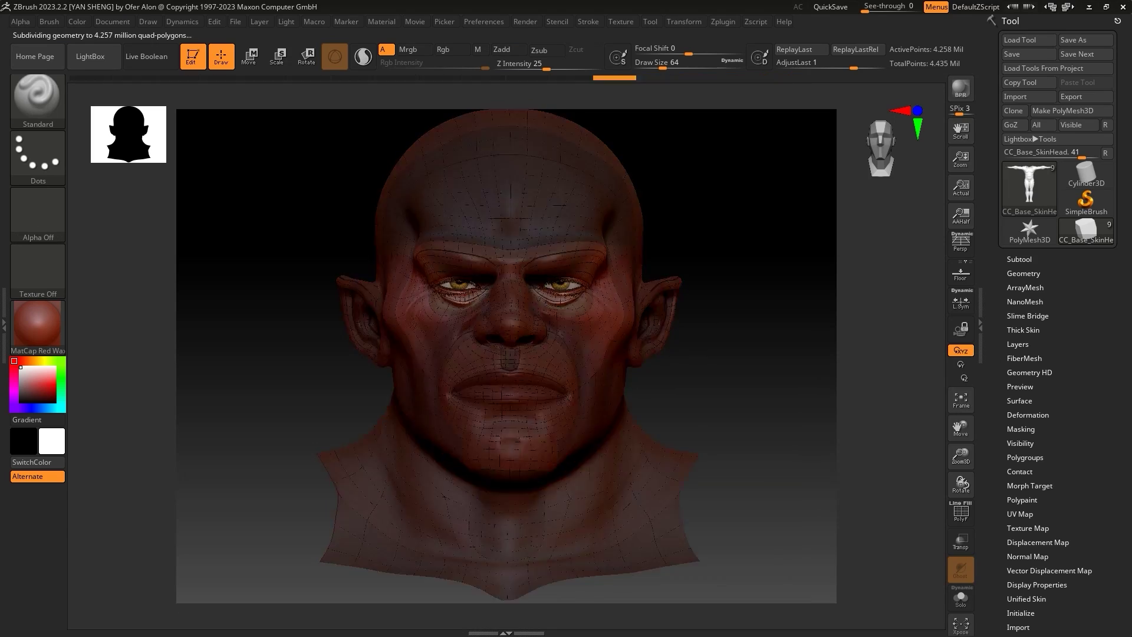
# In ZBrush, dock the Zplugin palette, expand ZBrush Face Tools and open the ImportExport preferences.
pyautogui.click(722, 21)
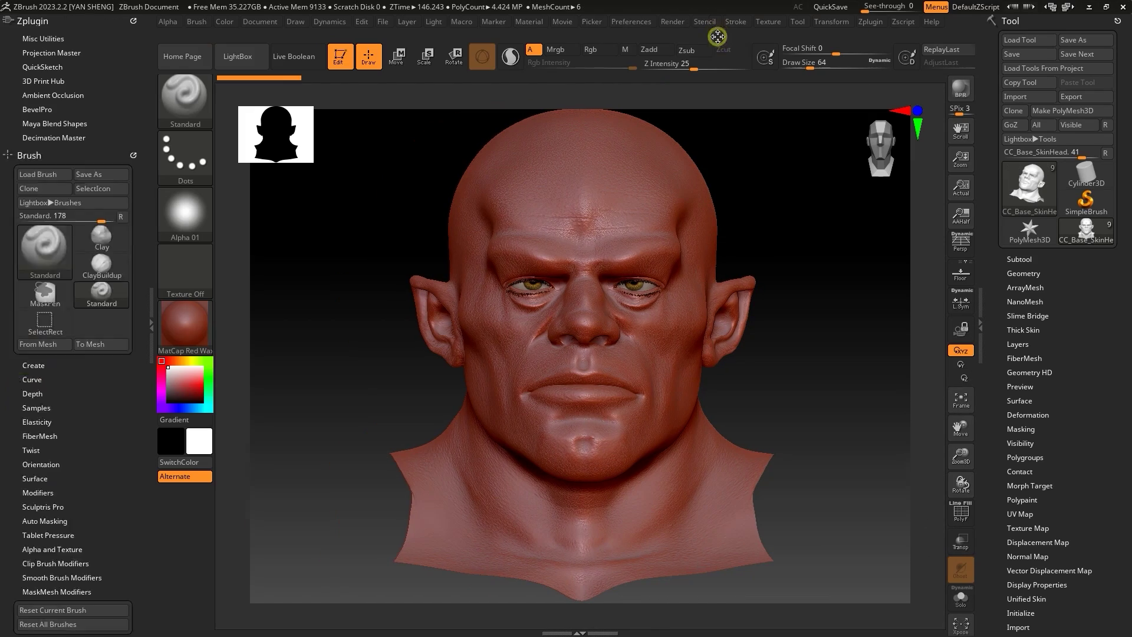
pyautogui.click(73, 152)
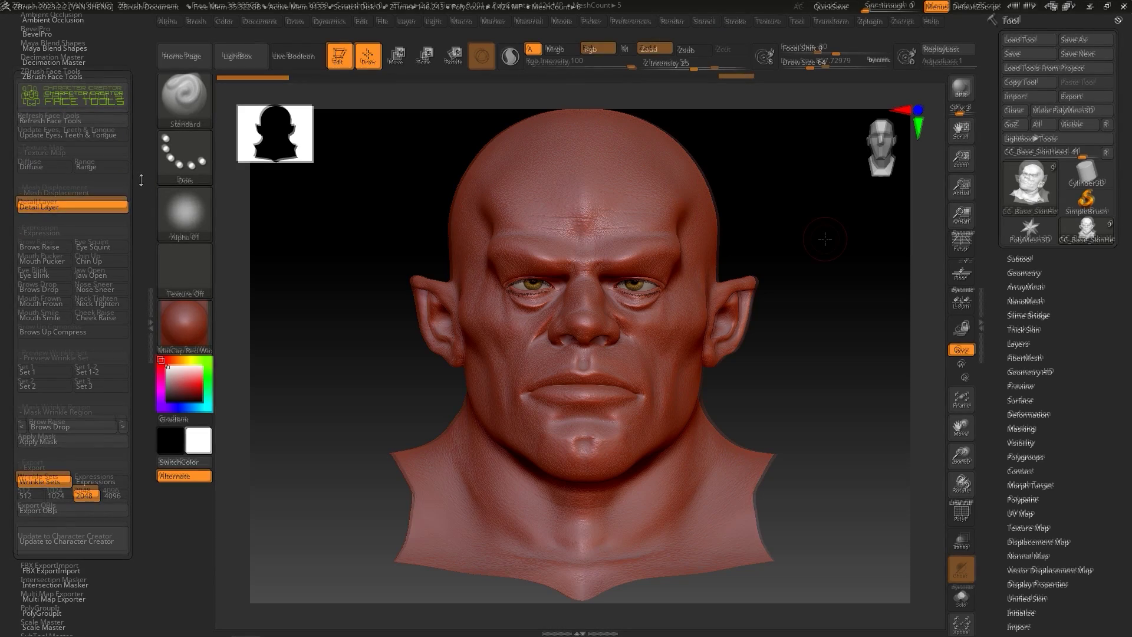
pyautogui.click(640, 22)
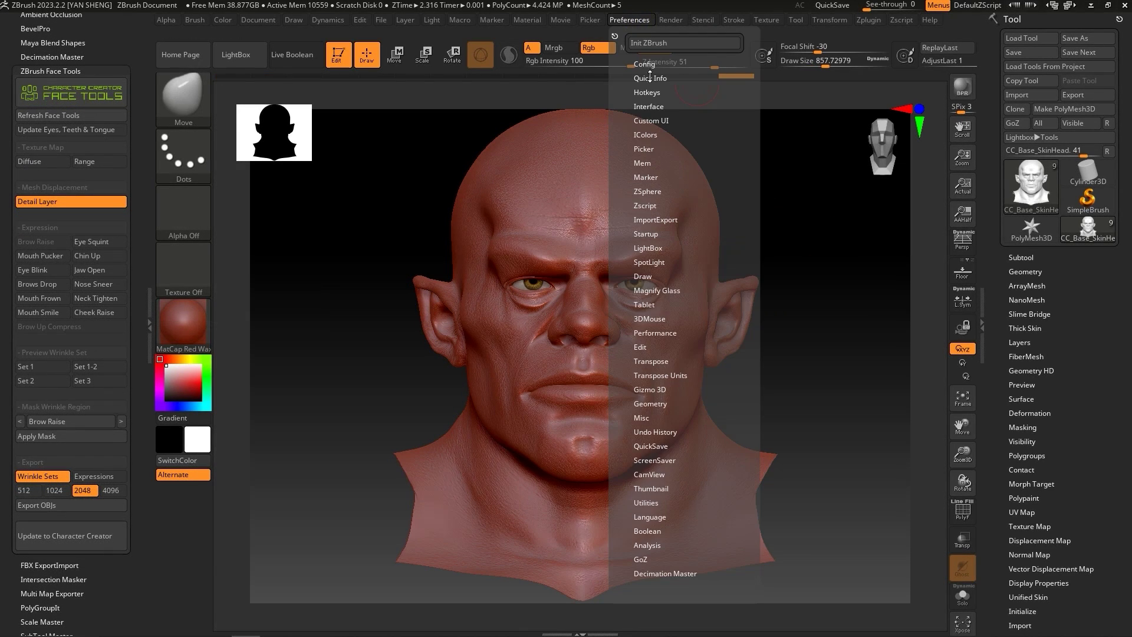
pyautogui.click(655, 220)
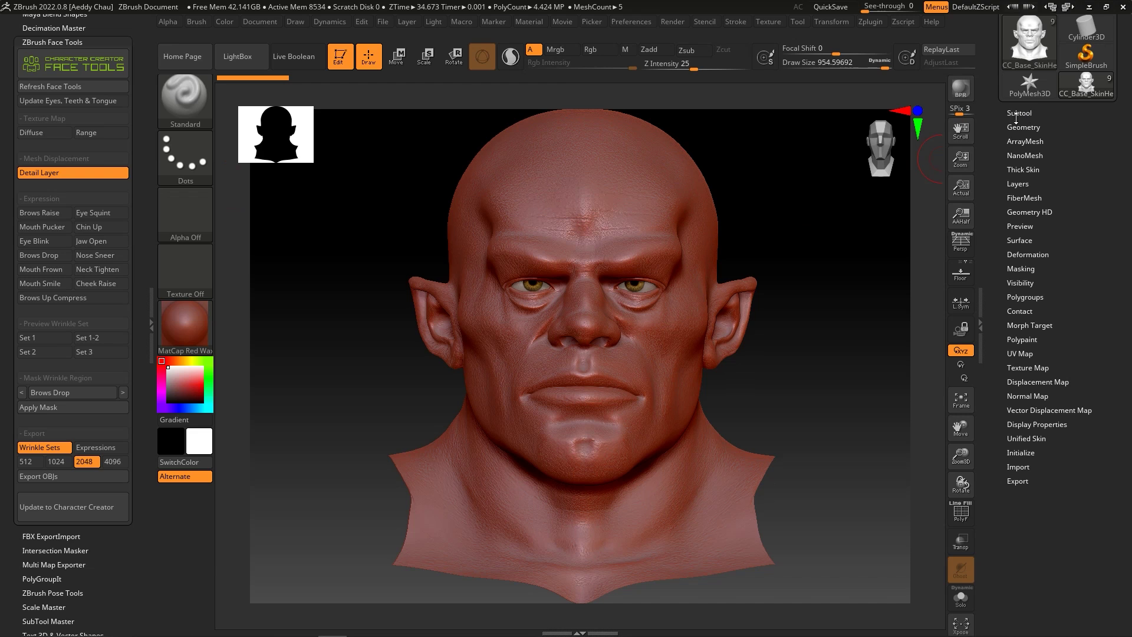
# Examine the imported subtools of the head, including the tongue, skin head and body.
pyautogui.click(1044, 113)
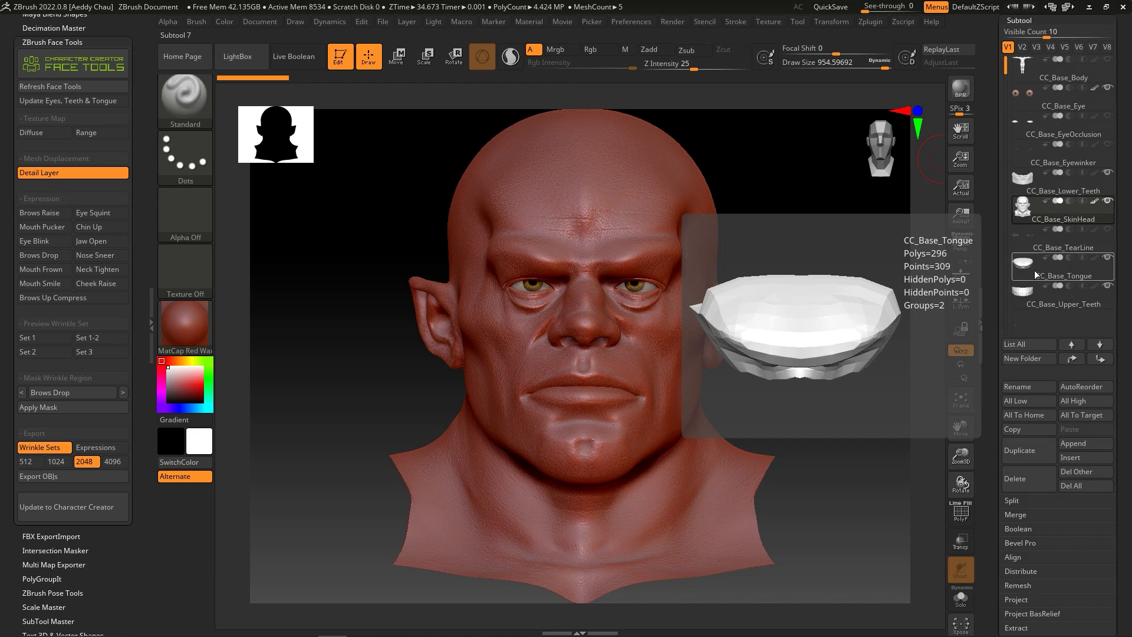
pyautogui.moveTo(1035, 214)
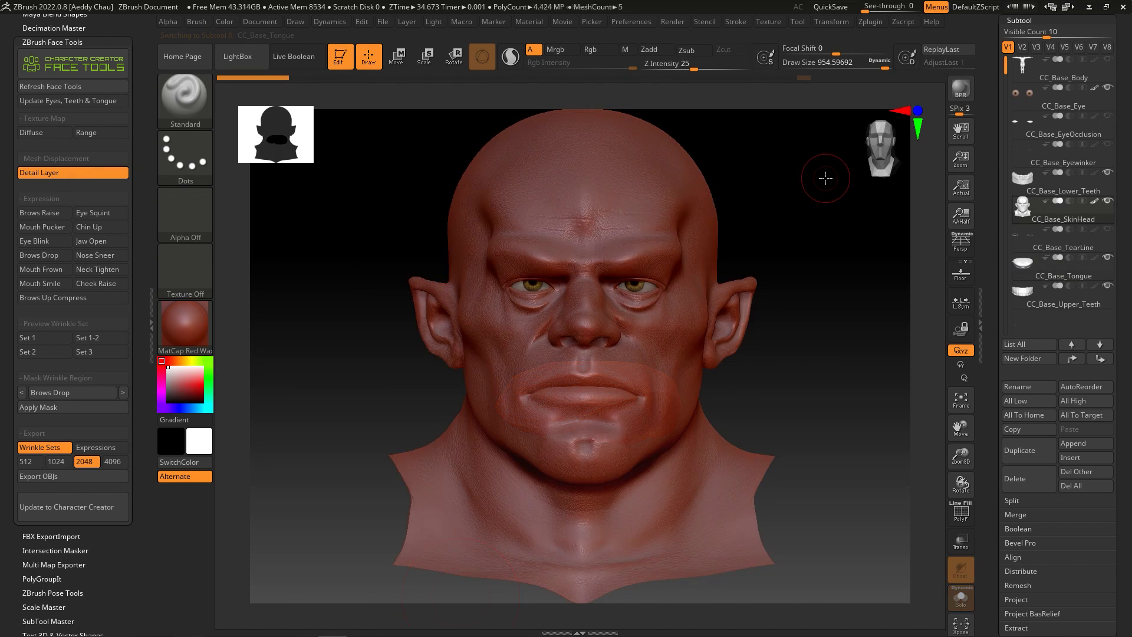
pyautogui.moveTo(1030, 71)
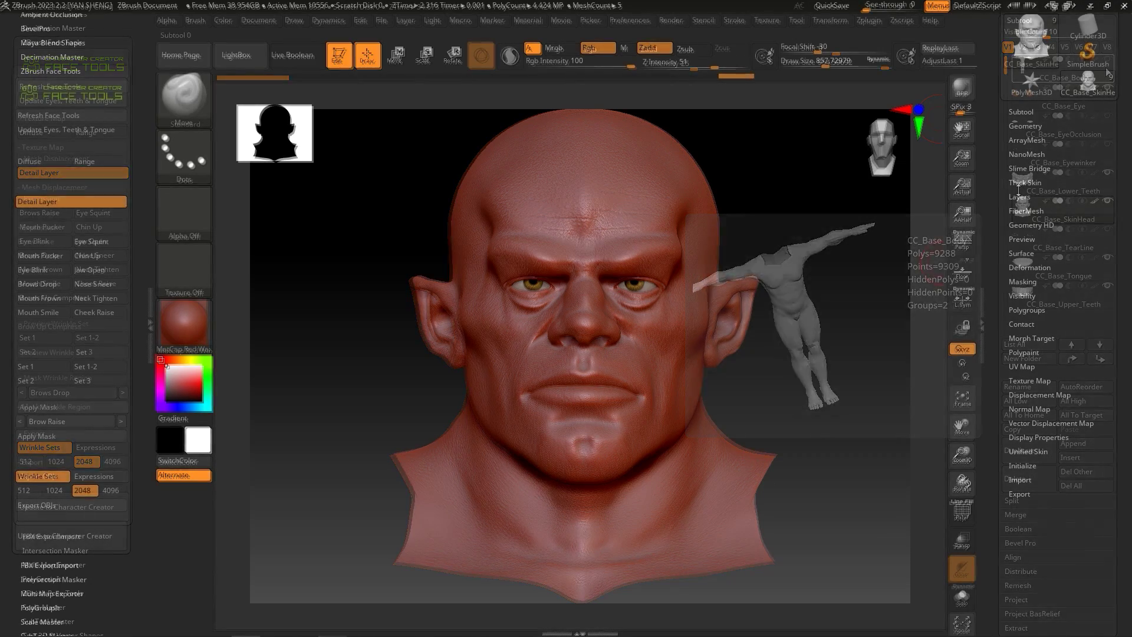
# Inspect the skin detail around the corner of the mouth and show the mesh's Geometry subdivision settings.
pyautogui.keyDown('ctrl'); pyautogui.moveTo(475, 223); pyautogui.dragTo(318, 166, button='right'); pyautogui.keyUp('ctrl')
pyautogui.moveTo(545, 200)
pyautogui.keyDown('ctrl'); pyautogui.mouseDown(button='right')
pyautogui.moveTo(563, 251)
pyautogui.moveTo(566, 141)
pyautogui.moveTo(643, 341)
pyautogui.moveTo(472, 284)
pyautogui.mouseUp(button='right'); pyautogui.keyUp('ctrl')
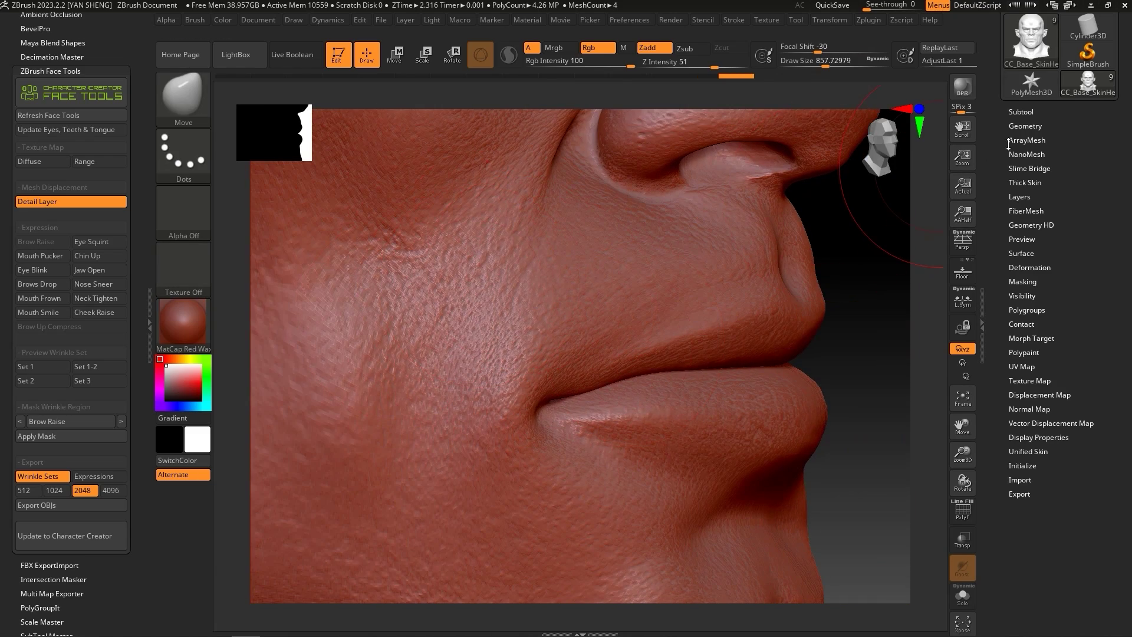
pyautogui.click(1025, 125)
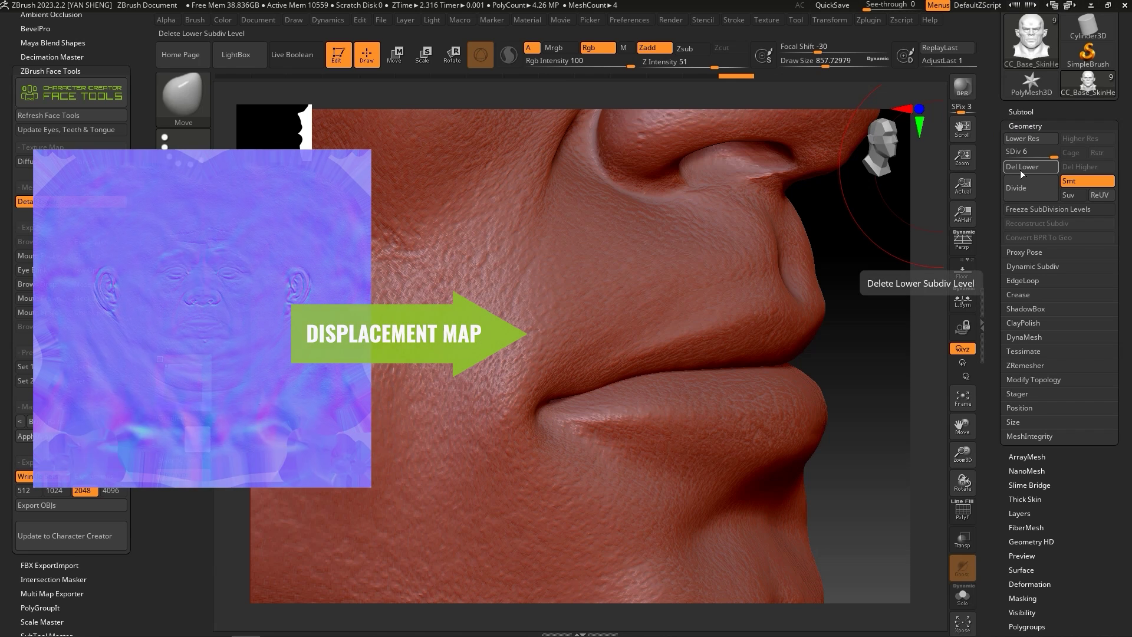
# Display the skin head's layers and turn off the Detail Layer displacement.
pyautogui.click(1021, 168)
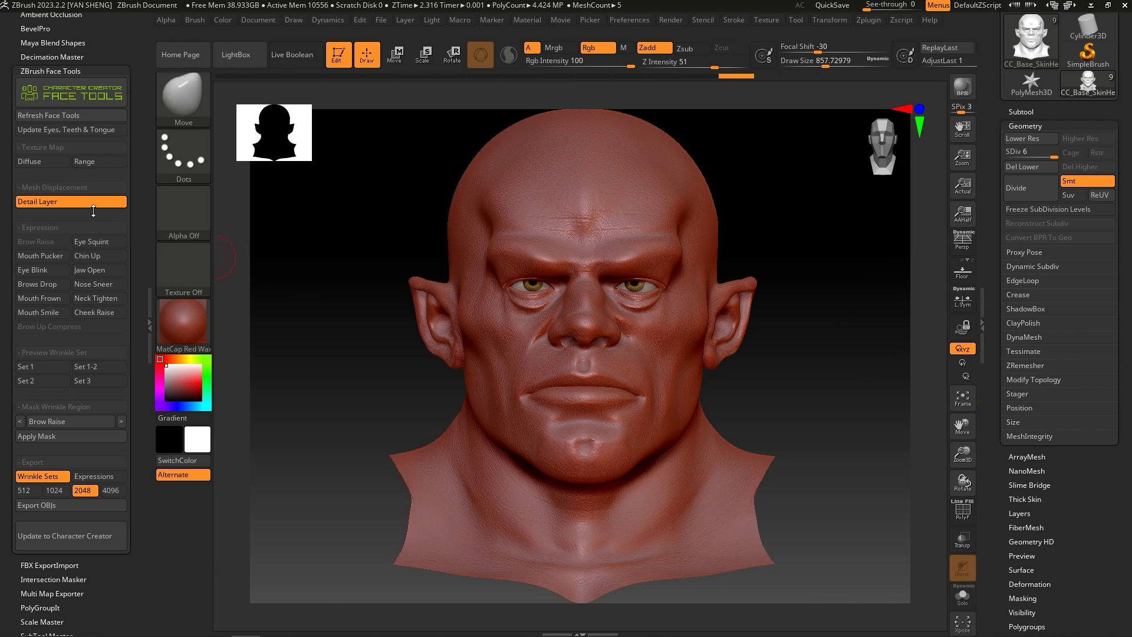
pyautogui.click(67, 201)
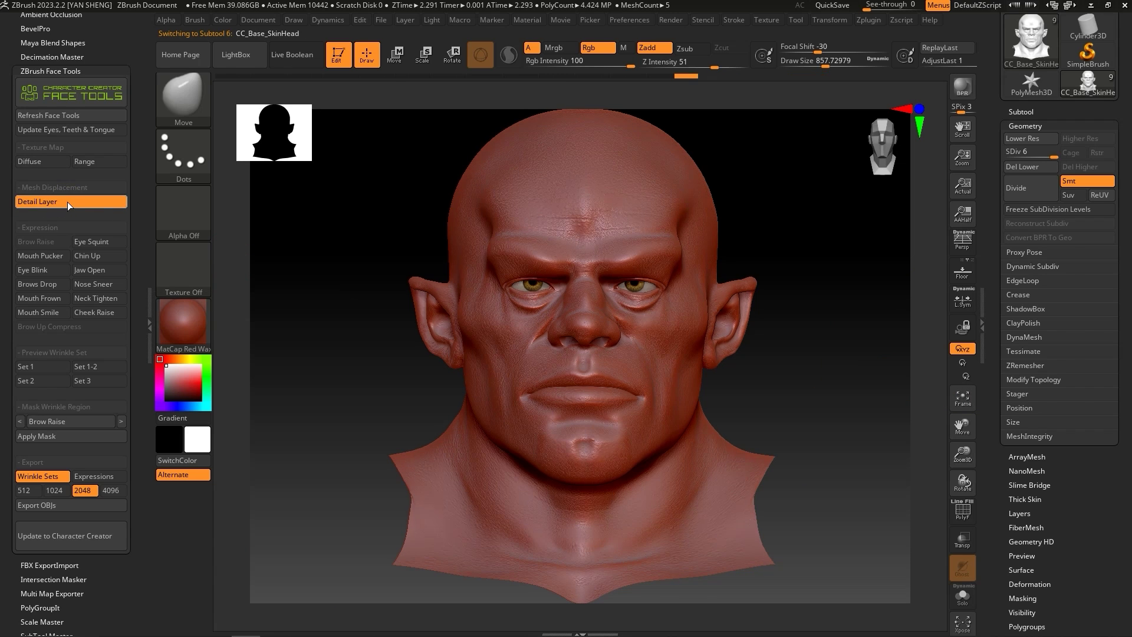
pyautogui.click(1028, 196)
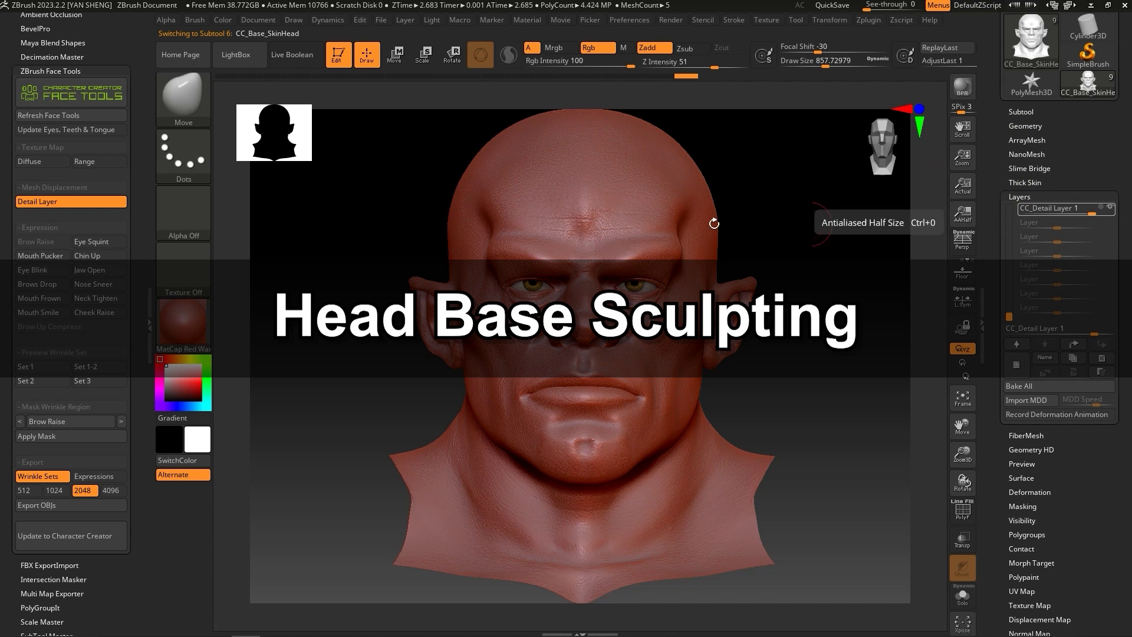
pyautogui.click(60, 204)
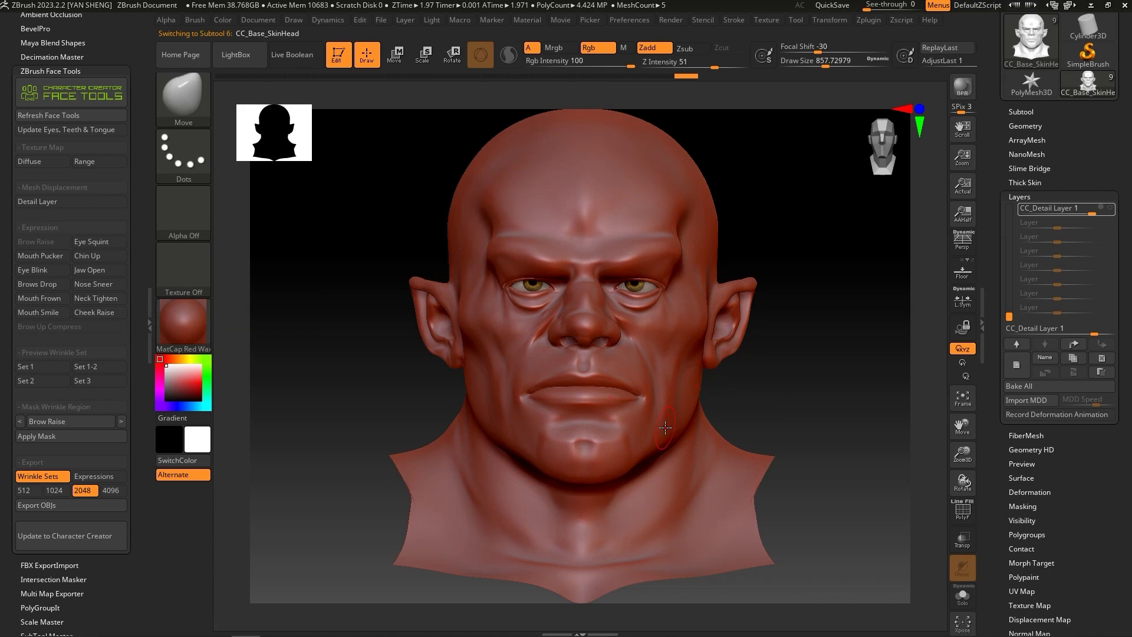
# Lower the head to subdivision level 1 and give it the MatCap Gray material.
pyautogui.click(1024, 125)
pyautogui.moveTo(1038, 152); pyautogui.dragTo(1005, 151)
pyautogui.click(183, 323)
pyautogui.click(353, 251)
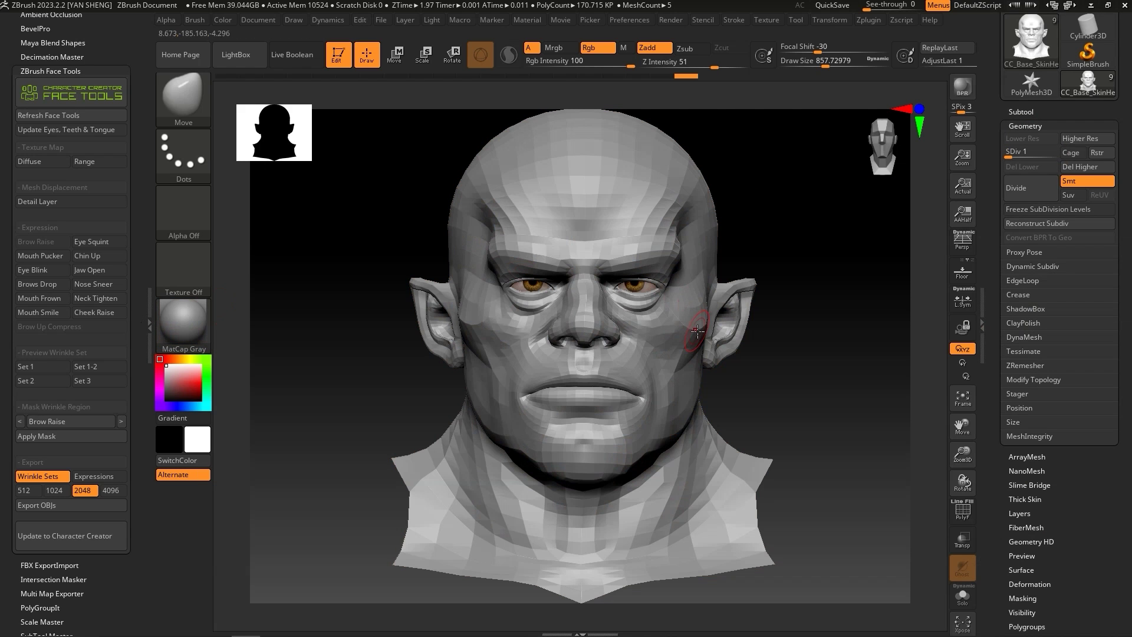
# Reshape the head with the Move brush at a Draw Size of about 2878, and turn on the Range texture map.
pyautogui.press('space')
pyautogui.moveTo(774, 344); pyautogui.dragTo(809, 345)
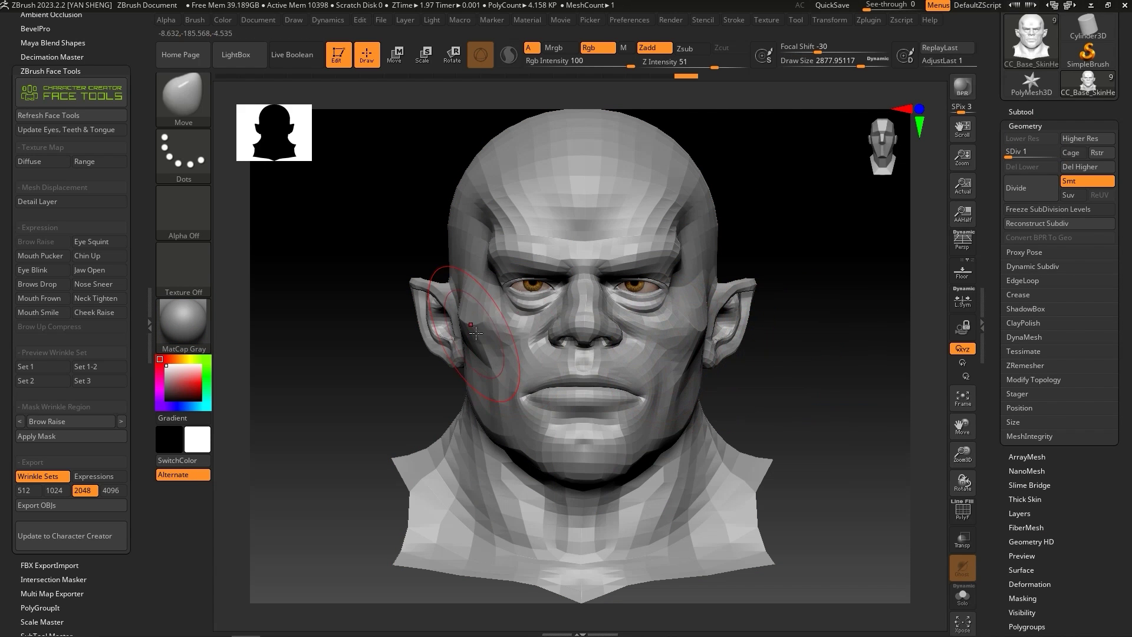
pyautogui.moveTo(479, 246); pyautogui.dragTo(470, 247)
pyautogui.moveTo(341, 382); pyautogui.dragTo(478, 383)
pyautogui.moveTo(766, 383)
pyautogui.mouseDown()
pyautogui.moveTo(484, 377)
pyautogui.moveTo(582, 366)
pyautogui.moveTo(652, 329)
pyautogui.mouseUp()
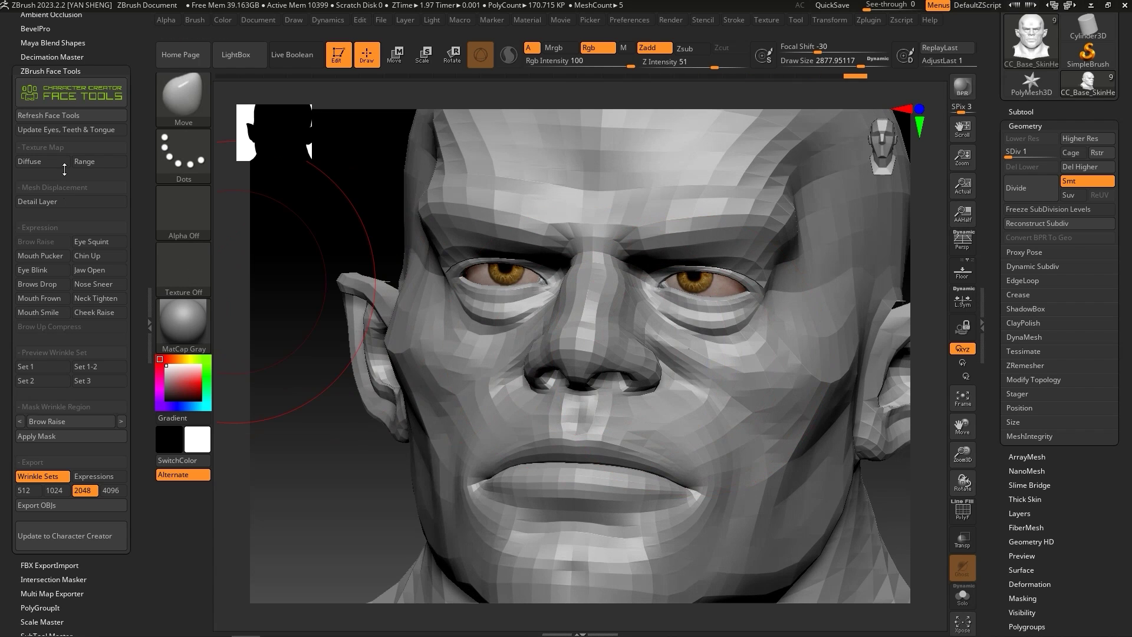
pyautogui.click(97, 162)
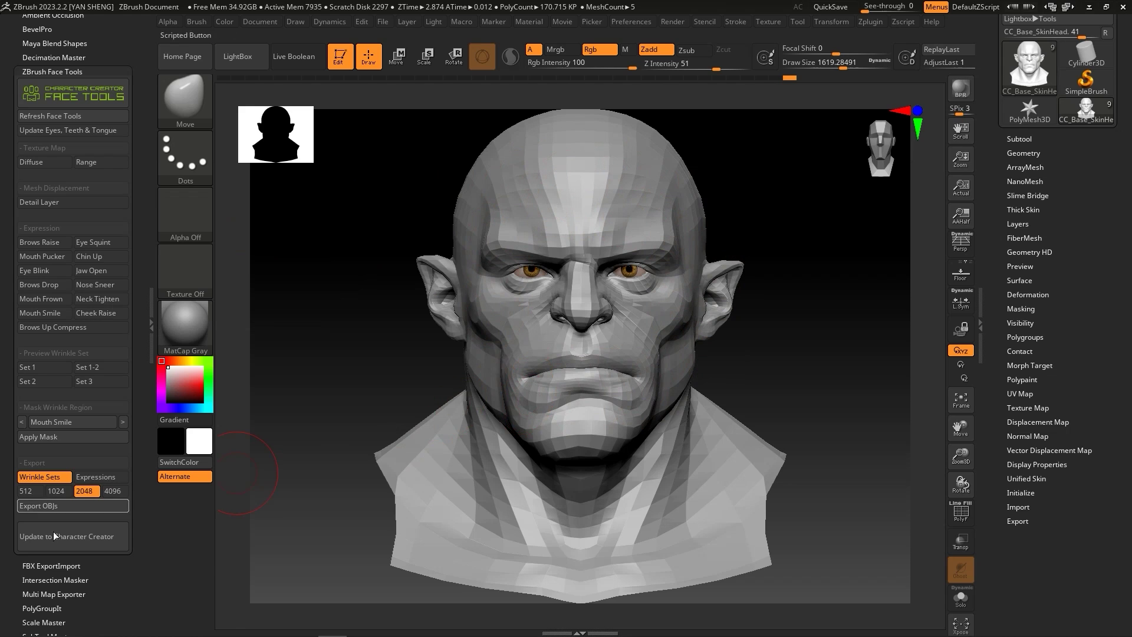
# Update the base mesh and textures in Character Creator without expressions or wrinkles, accept the GoZ bone and realignment options, and inspect the head.
pyautogui.click(109, 546)
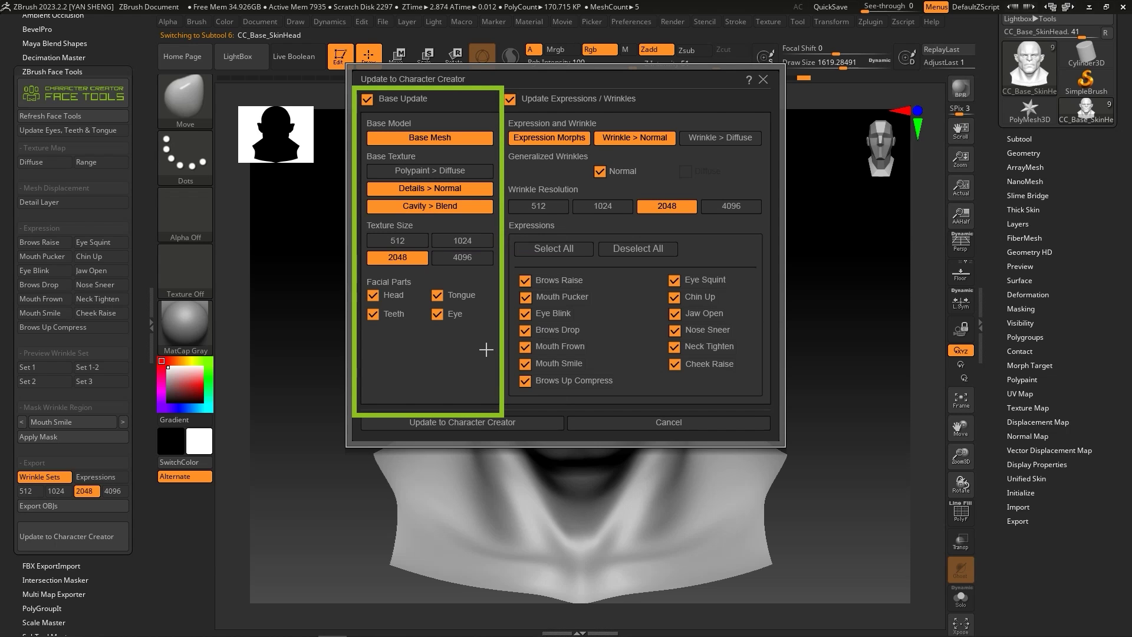
pyautogui.click(510, 101)
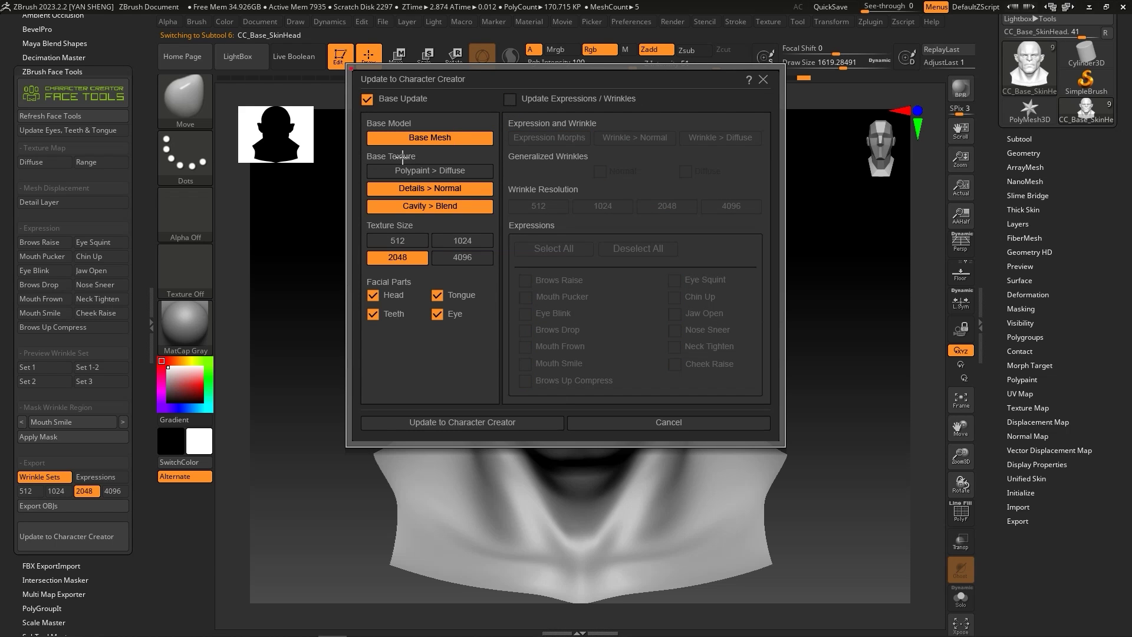
pyautogui.click(518, 425)
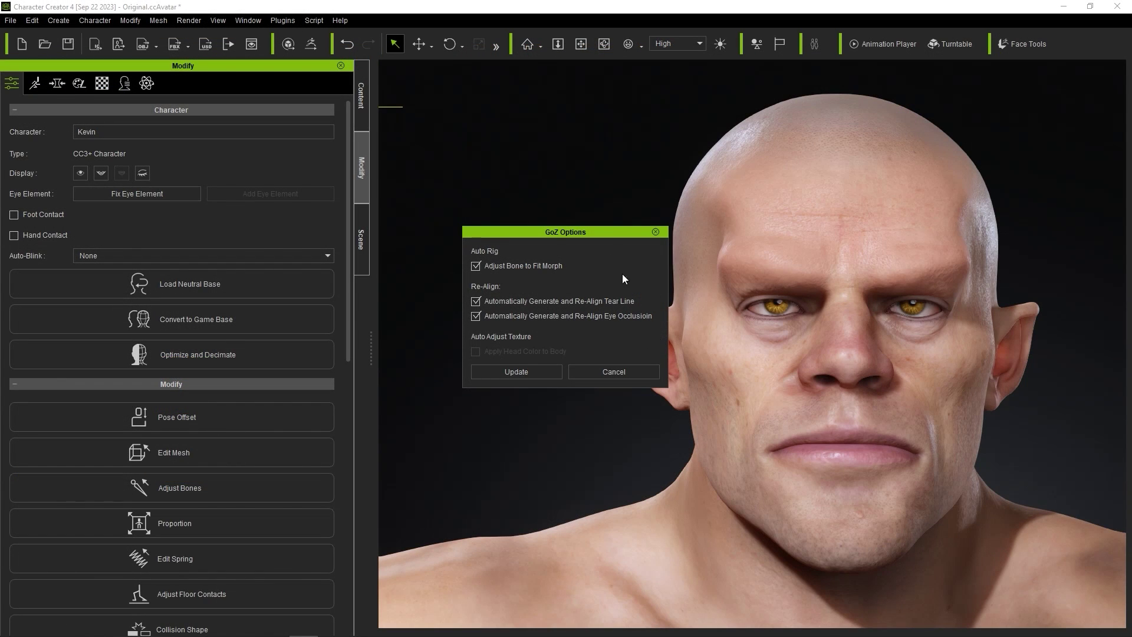
pyautogui.click(508, 373)
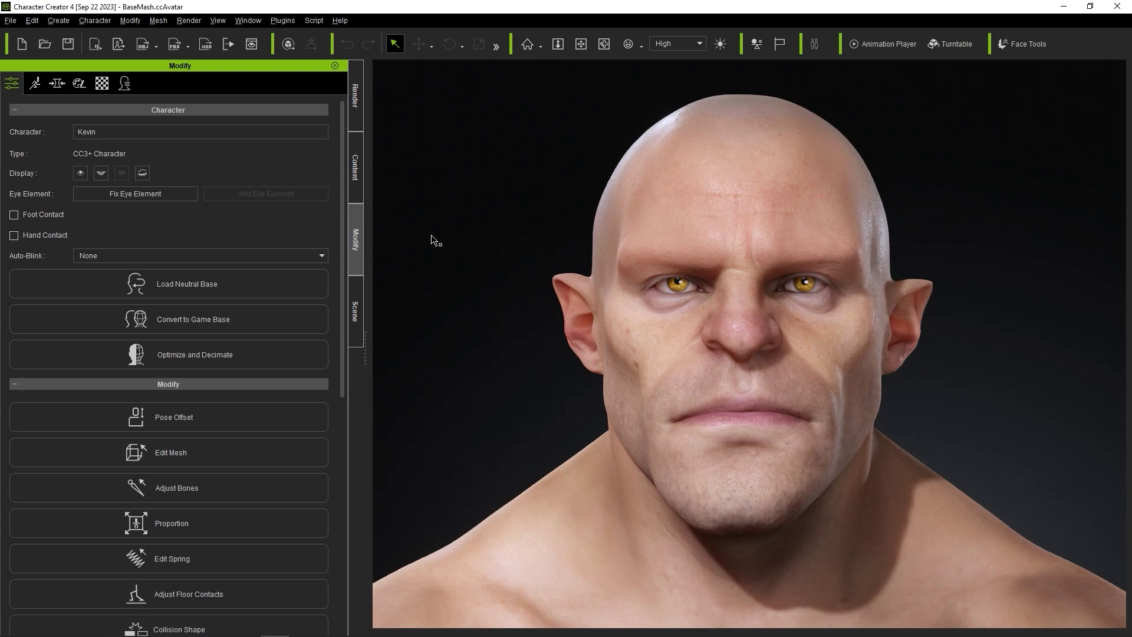
pyautogui.moveTo(560, 227); pyautogui.dragTo(538, 220, button='right')
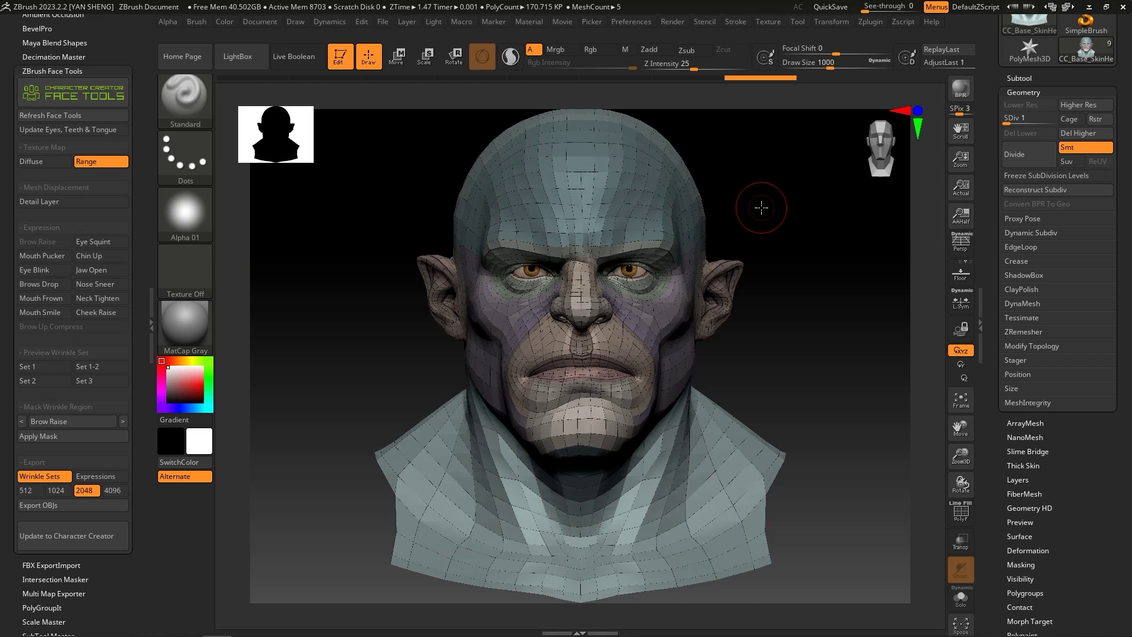
# Raise the head to subdivision level 6 and turn off the Range texture map.
pyautogui.moveTo(1034, 121); pyautogui.dragTo(1051, 122)
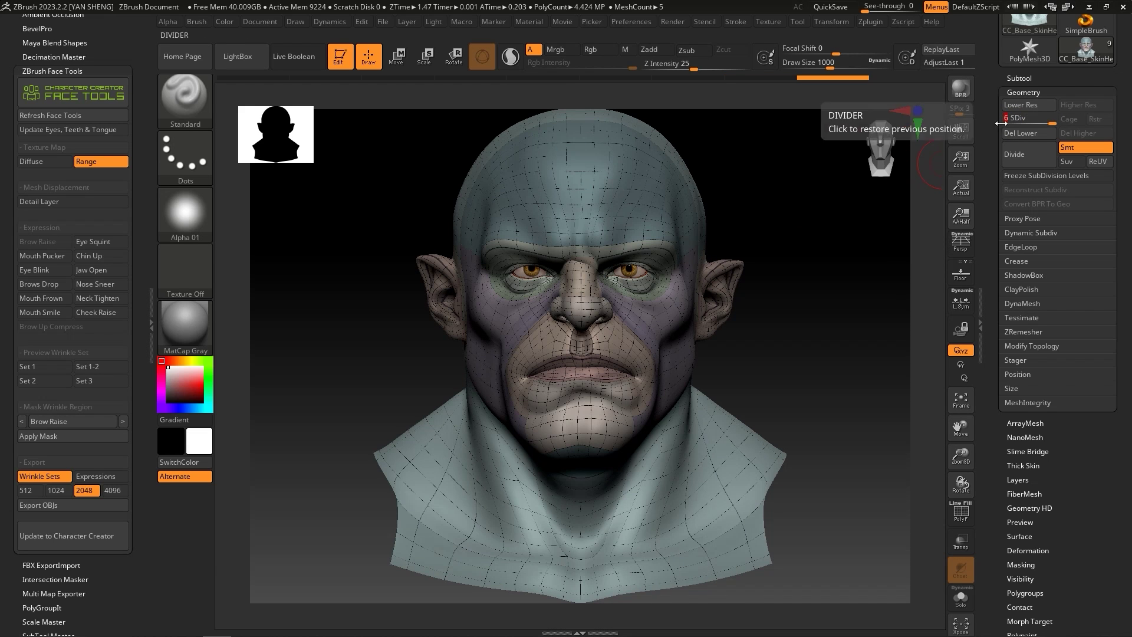
pyautogui.click(89, 164)
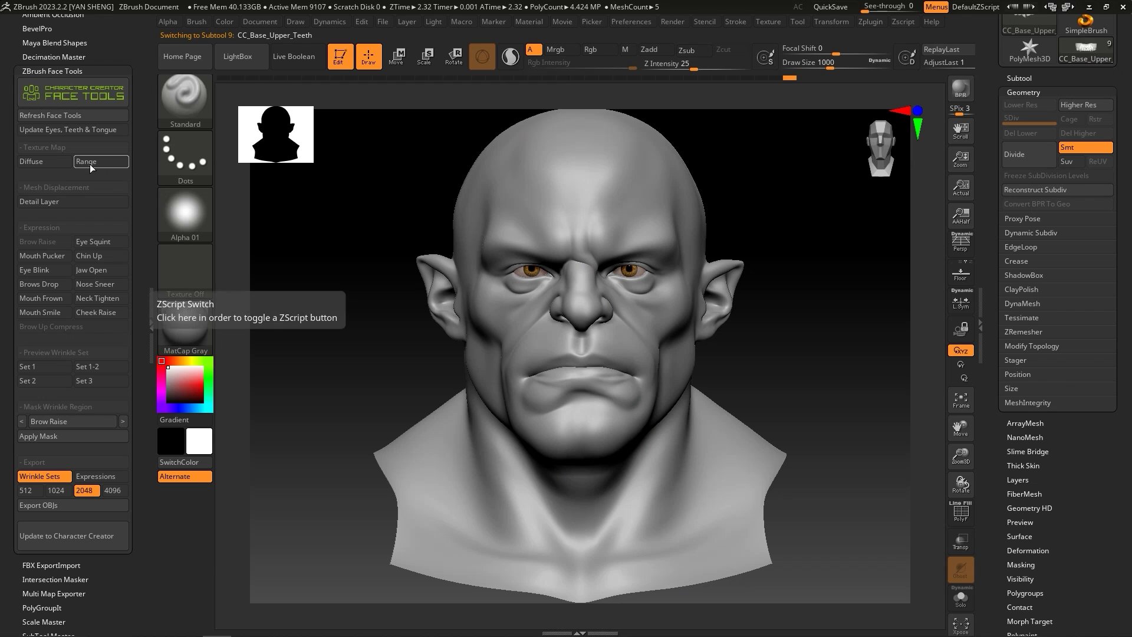
# Turn on Detail Layer and set CC_Detail Layer to record in the head's Layers settings.
pyautogui.click(66, 201)
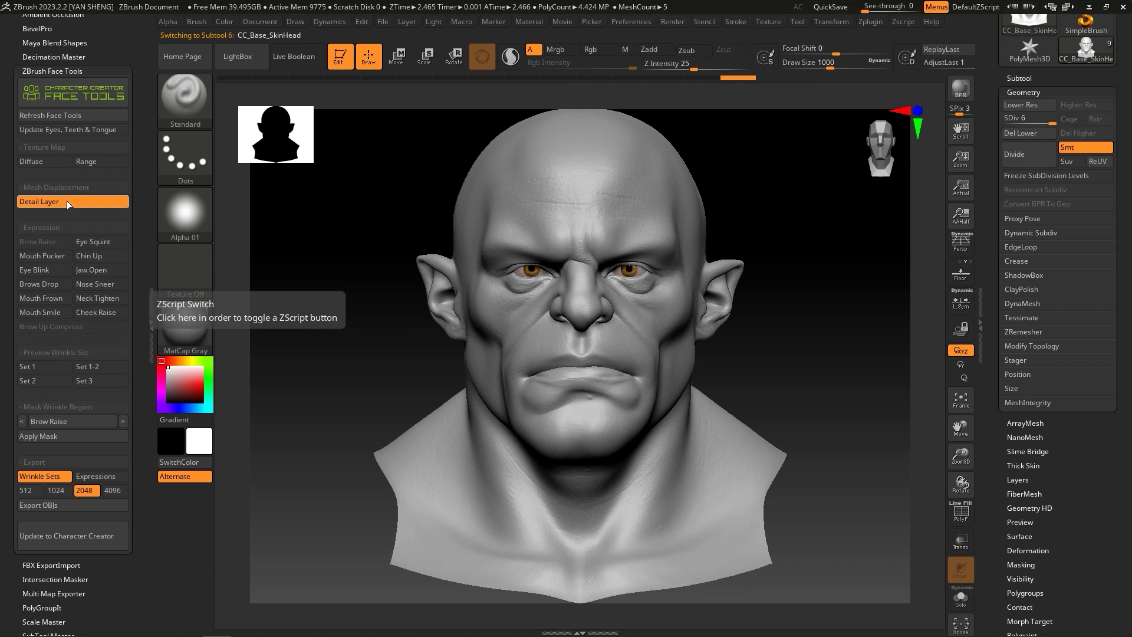
pyautogui.click(1025, 93)
pyautogui.click(1020, 163)
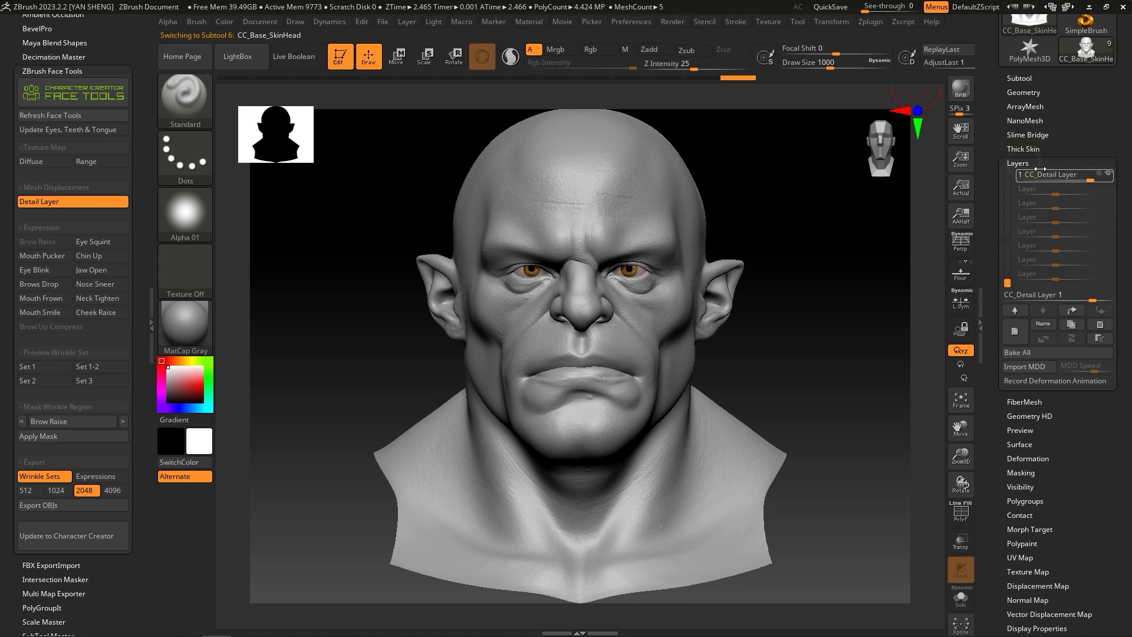
pyautogui.click(1091, 175)
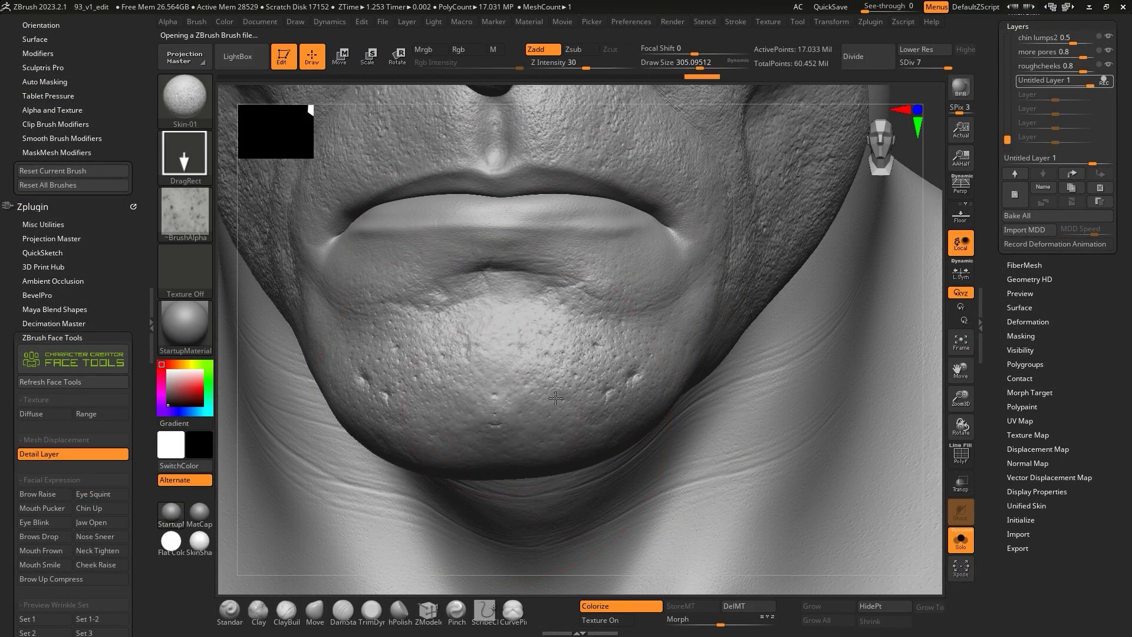
# Pick a skin alpha brush, adjust its Draw Size, and stamp skin detail across the forehead.
pyautogui.moveTo(534, 370); pyautogui.dragTo(723, 224, button='right')
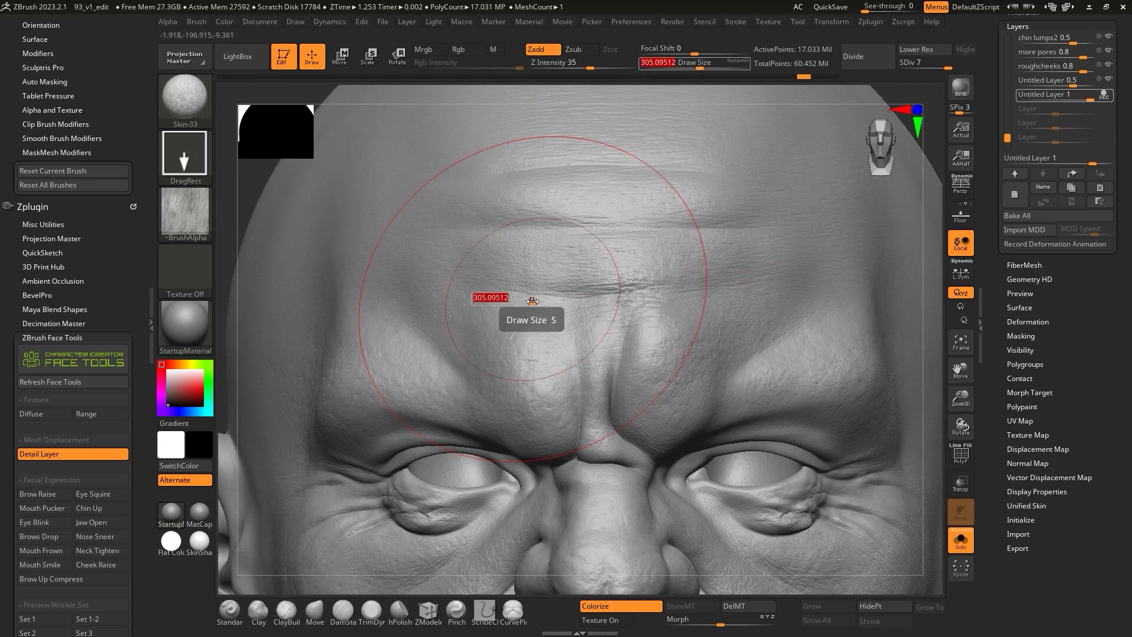
pyautogui.press('b')
pyautogui.click(421, 500)
pyautogui.press('s')
pyautogui.moveTo(533, 303); pyautogui.dragTo(517, 303)
pyautogui.moveTo(560, 195); pyautogui.dragTo(636, 147)
pyautogui.moveTo(678, 200); pyautogui.dragTo(766, 176)
pyautogui.moveTo(366, 265); pyautogui.dragTo(449, 261)
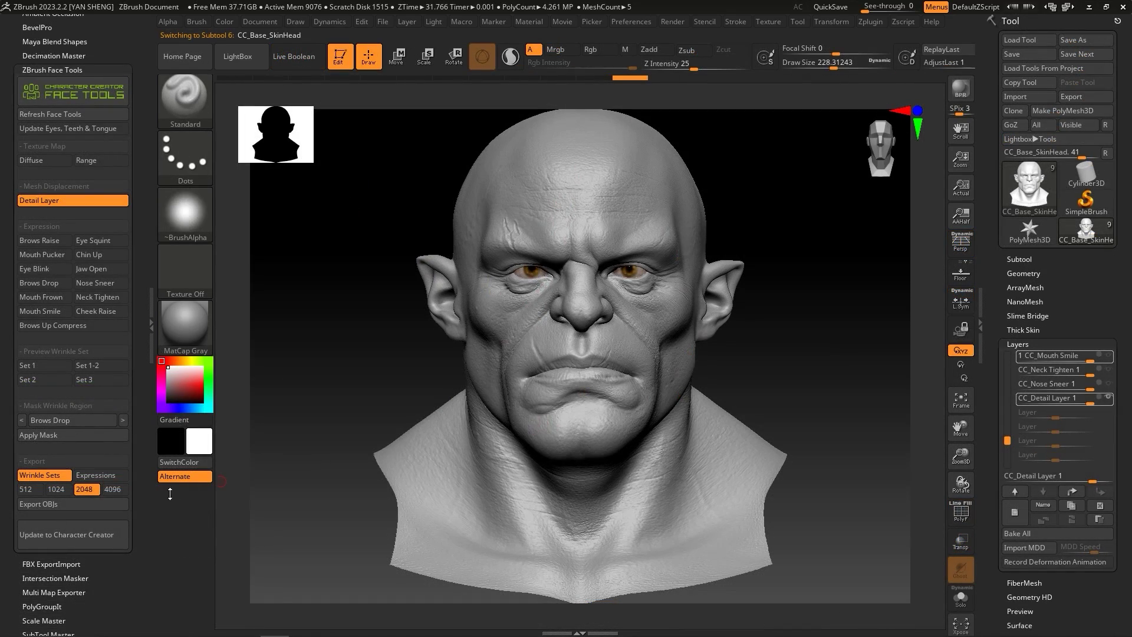
# Update Character Creator with only Details > Normal and Cavity > Blend at 2048, and inspect the head material's texture settings.
pyautogui.click(51, 534)
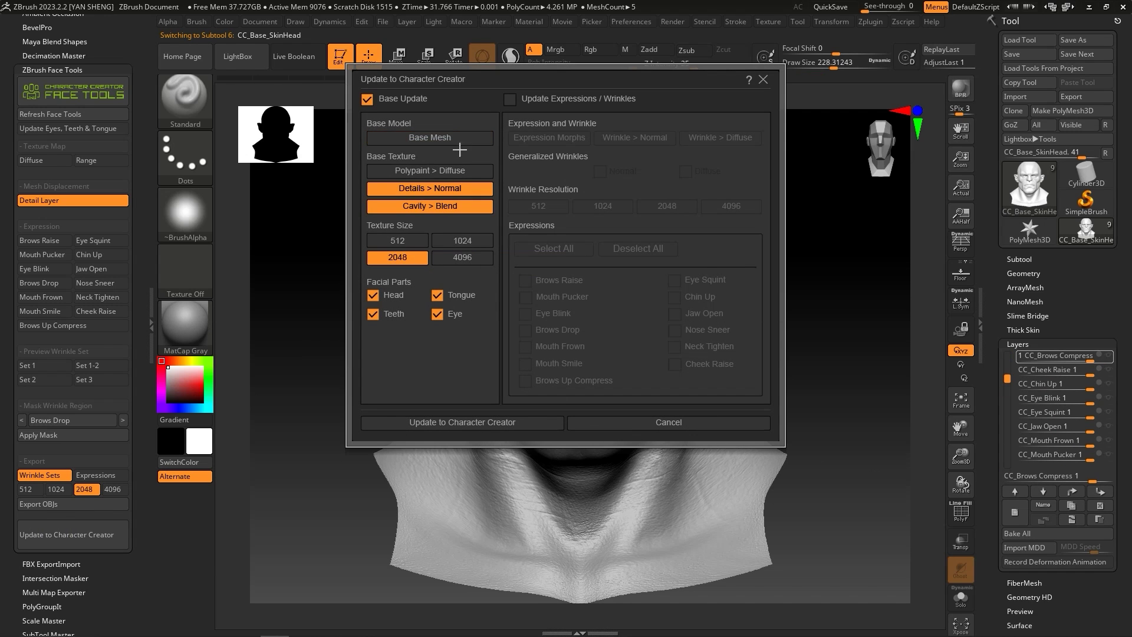
pyautogui.click(457, 428)
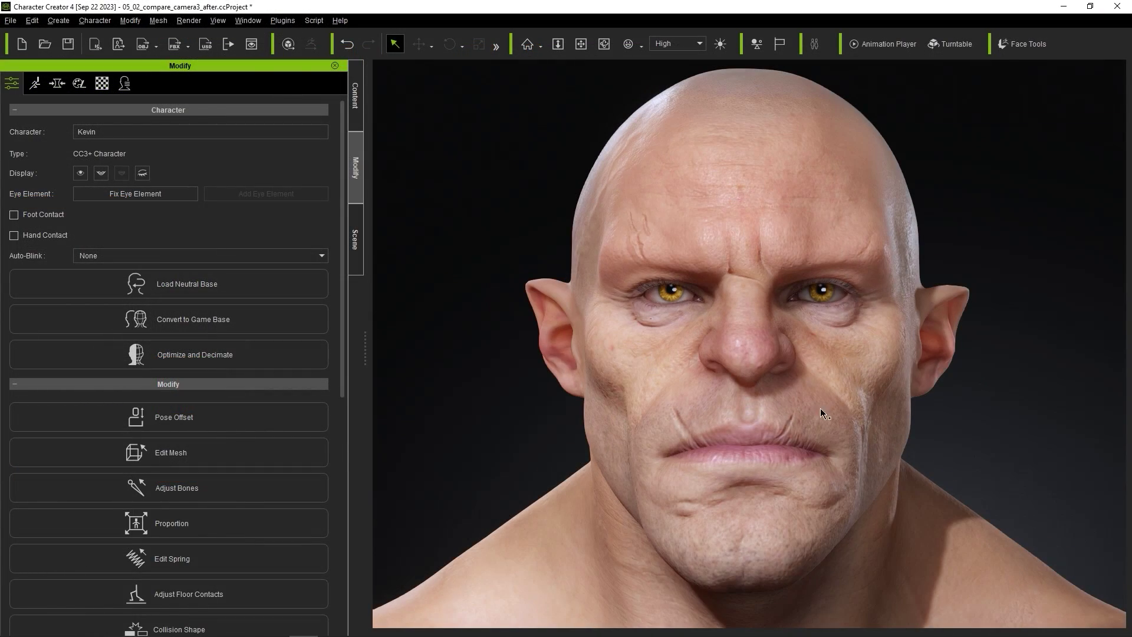
pyautogui.click(102, 83)
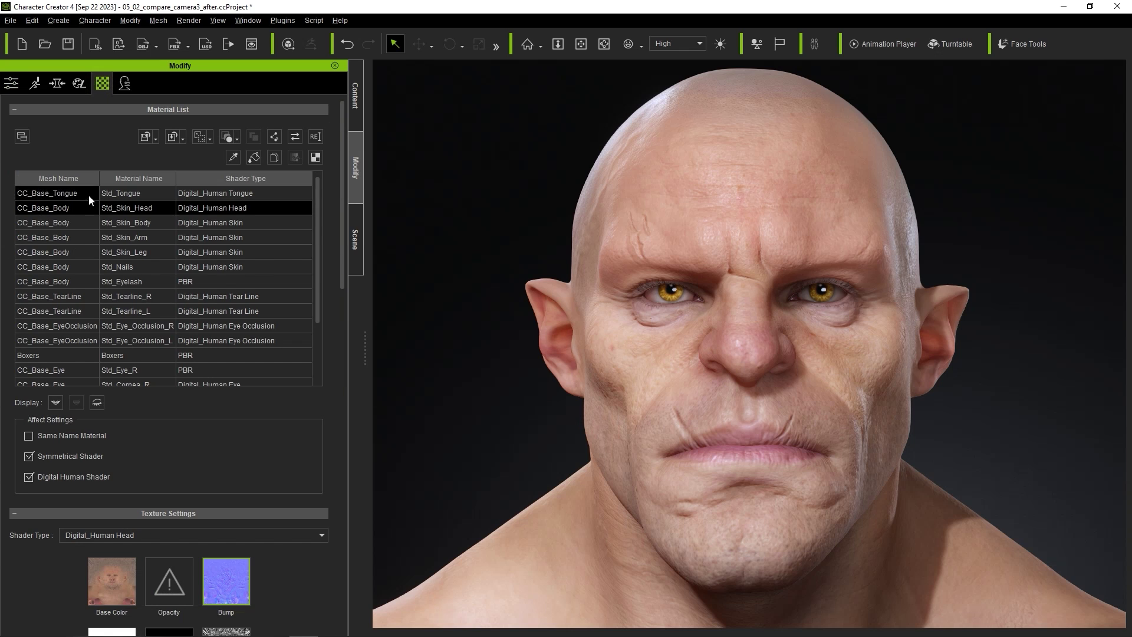
pyautogui.scroll(-5, 342, 213)
pyautogui.moveTo(239, 274)
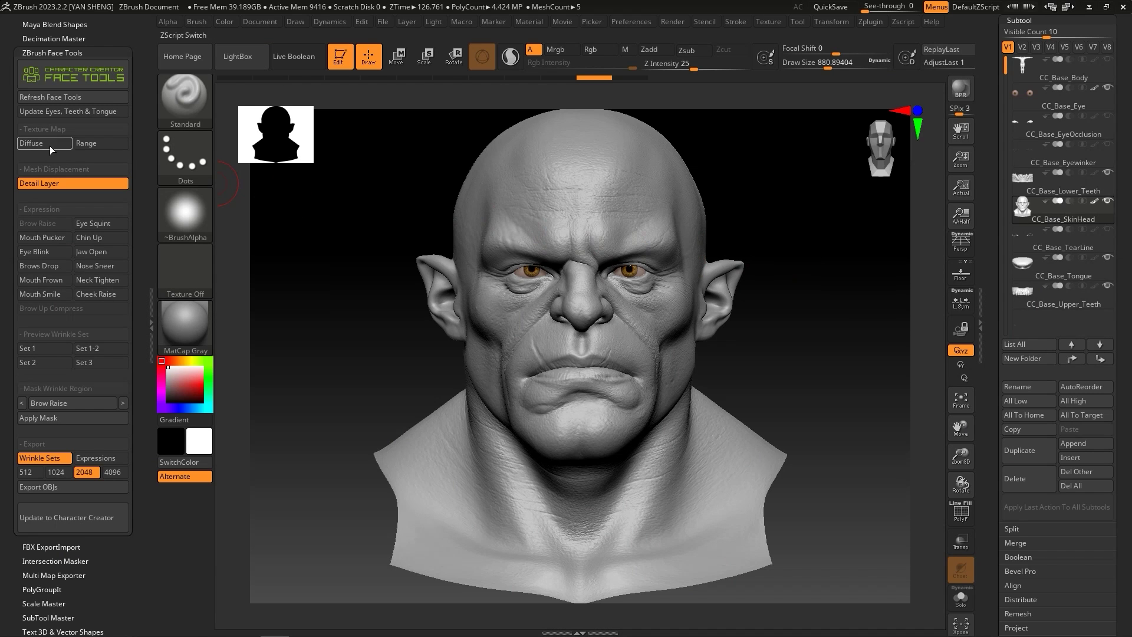
# Apply the SkinShade4 material to the diffuse-textured head, select the CC_Base_SkinHead subtool and collapse the subtool list.
pyautogui.click(178, 311)
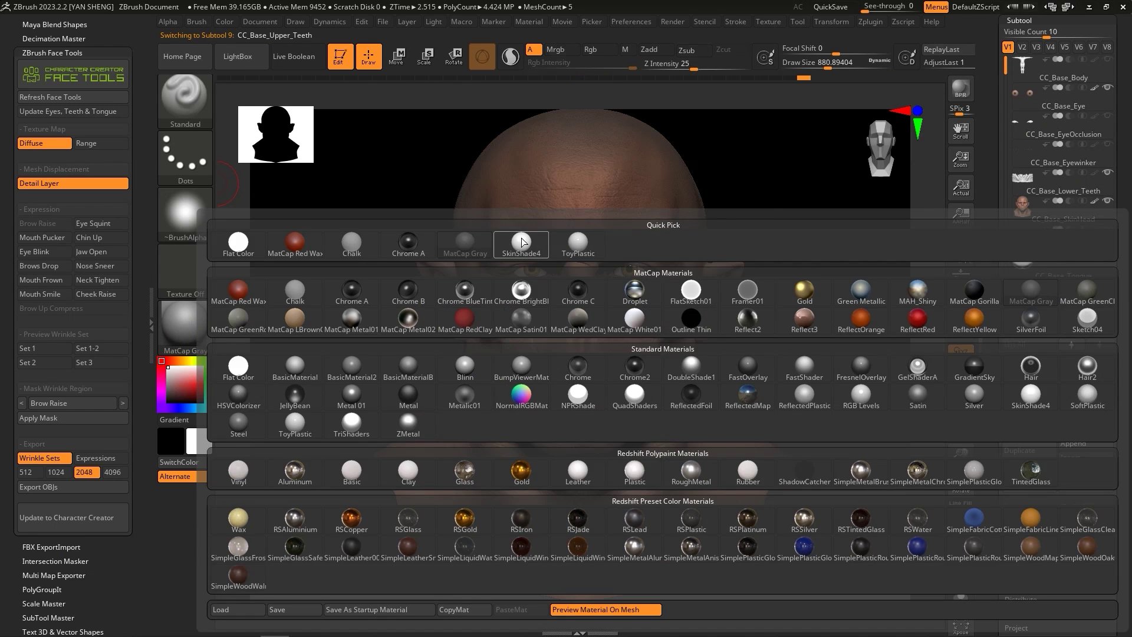
pyautogui.click(521, 244)
pyautogui.click(1024, 213)
pyautogui.click(1018, 20)
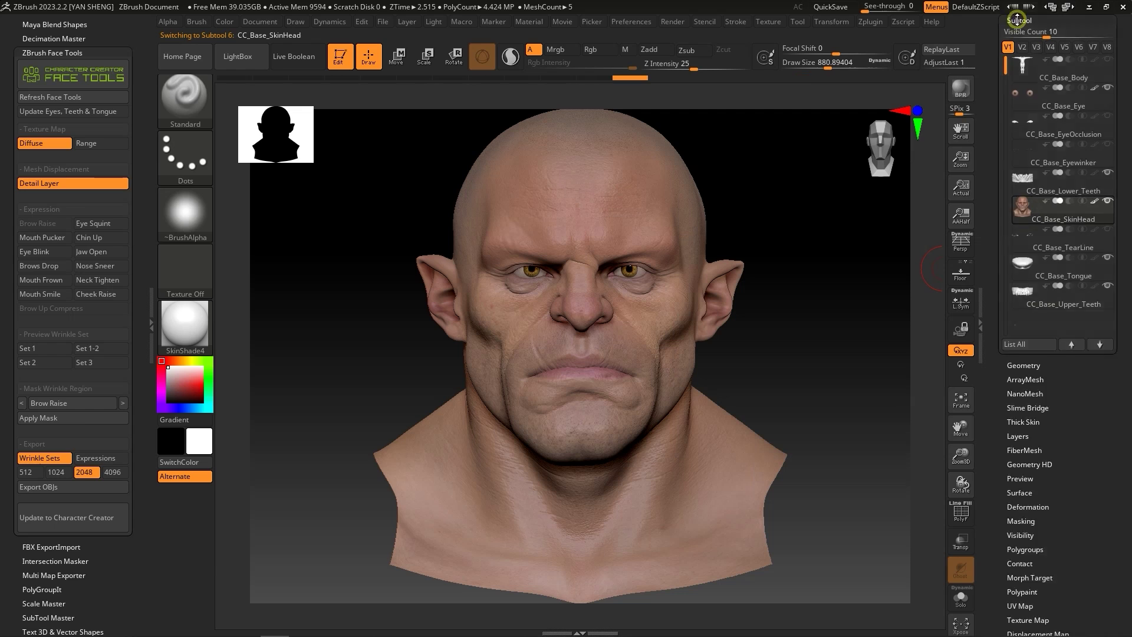
# Check the head's Std_Skin_Head texture map and convert it to polypaint with Polypaint From Texture.
pyautogui.click(1054, 289)
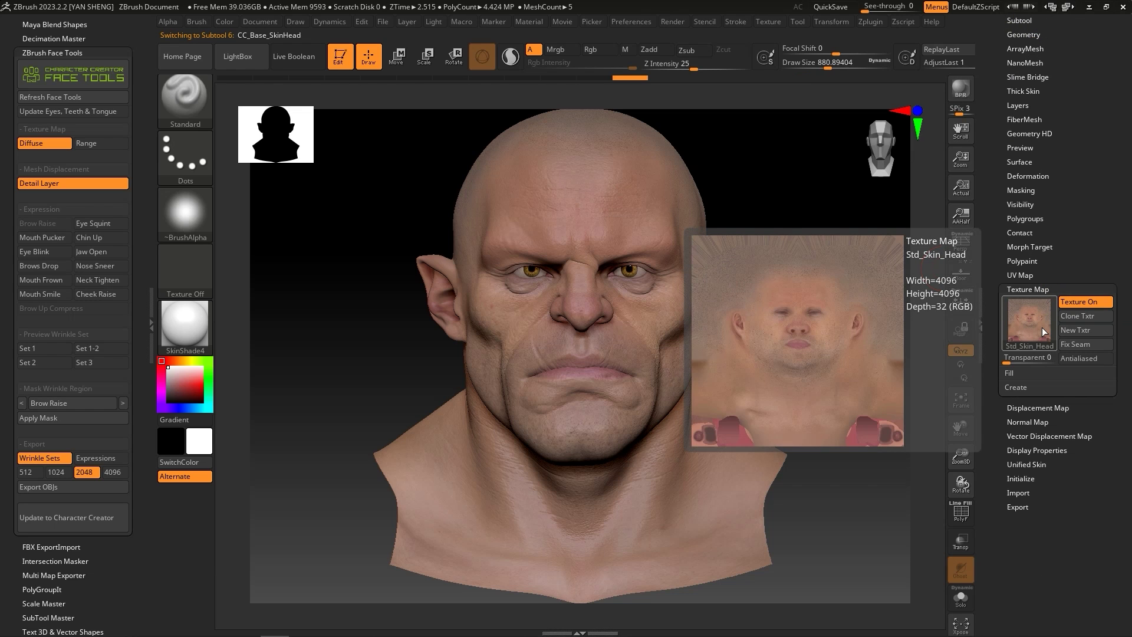
pyautogui.click(1038, 289)
pyautogui.click(1036, 261)
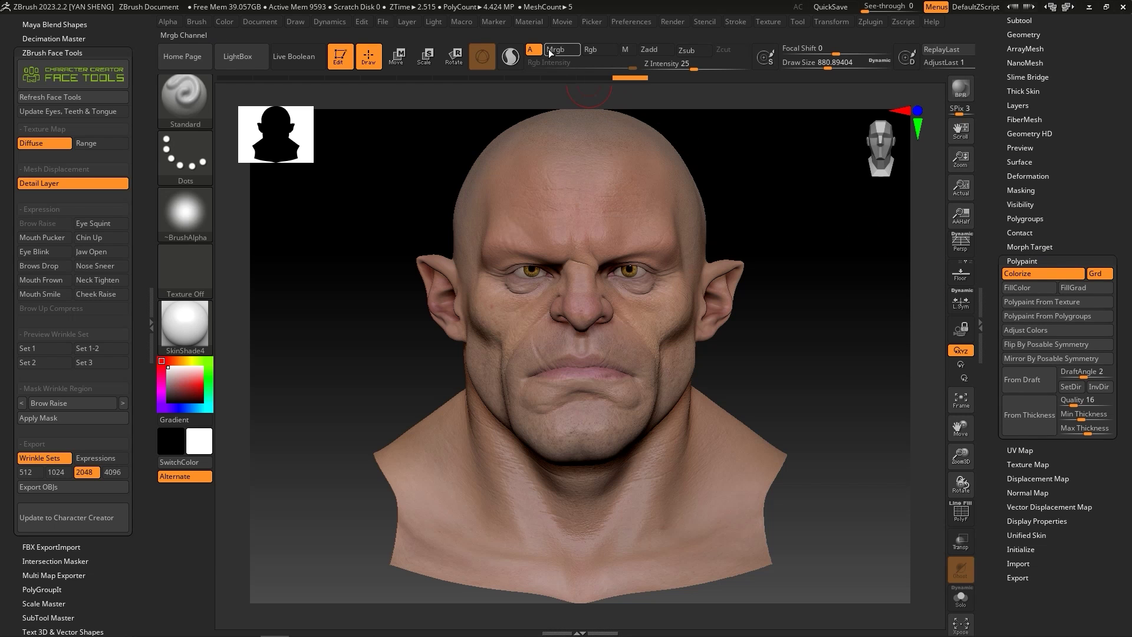
pyautogui.click(1059, 303)
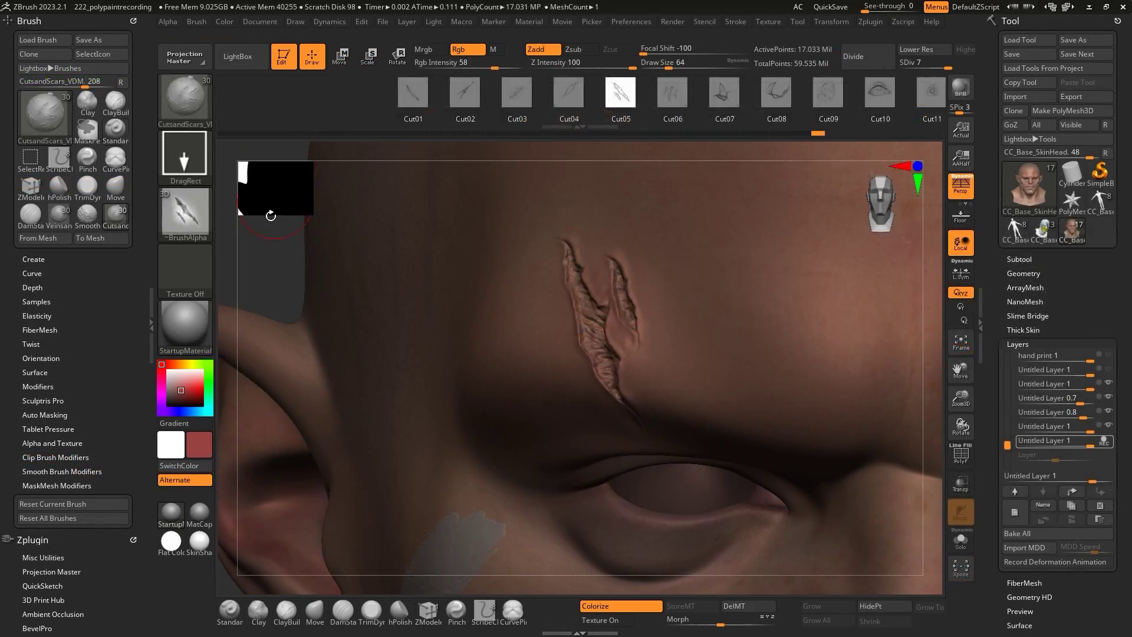
# Change the brush's stroke type and alpha for painting the cut on the forehead.
pyautogui.click(185, 155)
pyautogui.click(185, 212)
pyautogui.click(285, 227)
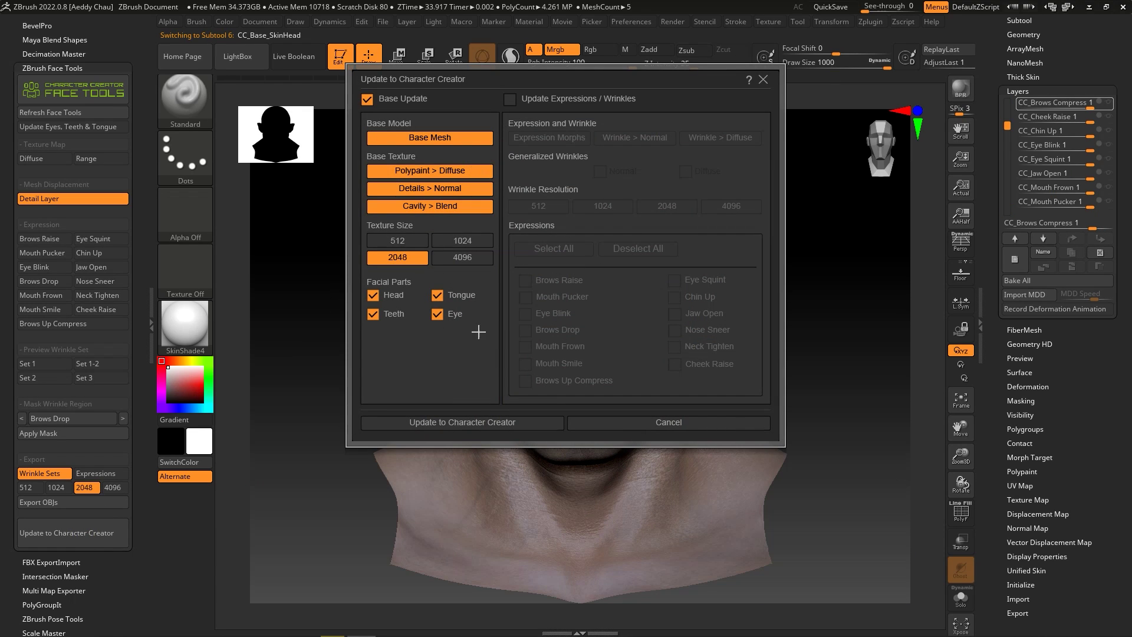
# Update Character Creator with the base mesh and Polypaint > Diffuse, Details > Normal and Cavity > Blend textures, apply head color to body, and inspect the character.
pyautogui.click(478, 422)
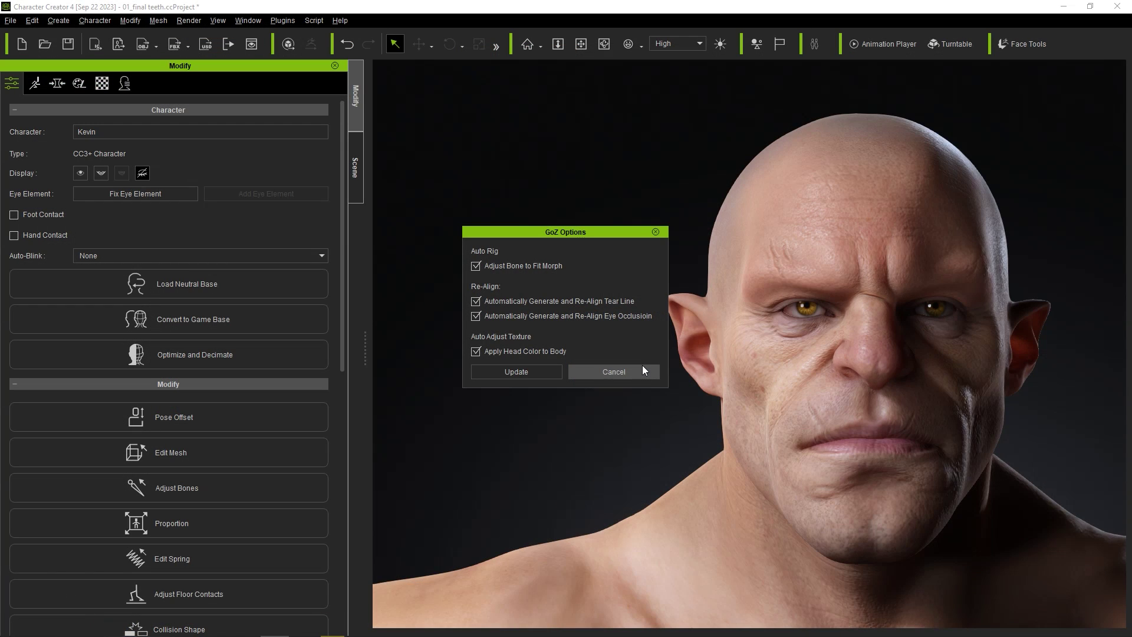
pyautogui.click(501, 370)
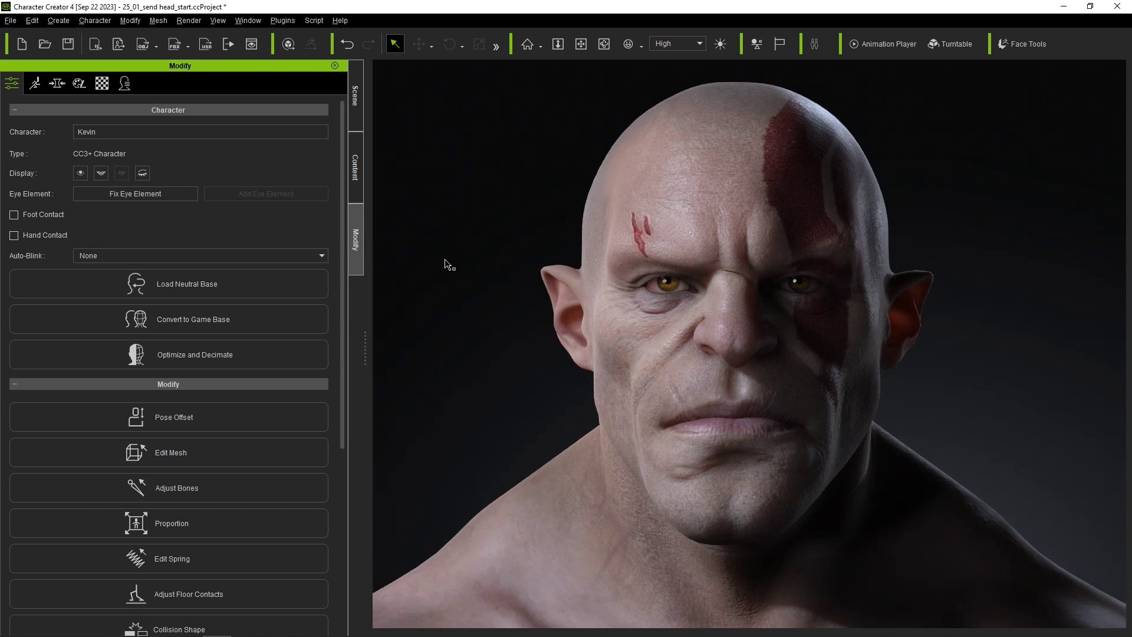
pyautogui.moveTo(447, 264)
pyautogui.mouseDown(button='right')
pyautogui.moveTo(101, 269)
pyautogui.moveTo(445, 263)
pyautogui.mouseUp(button='right')
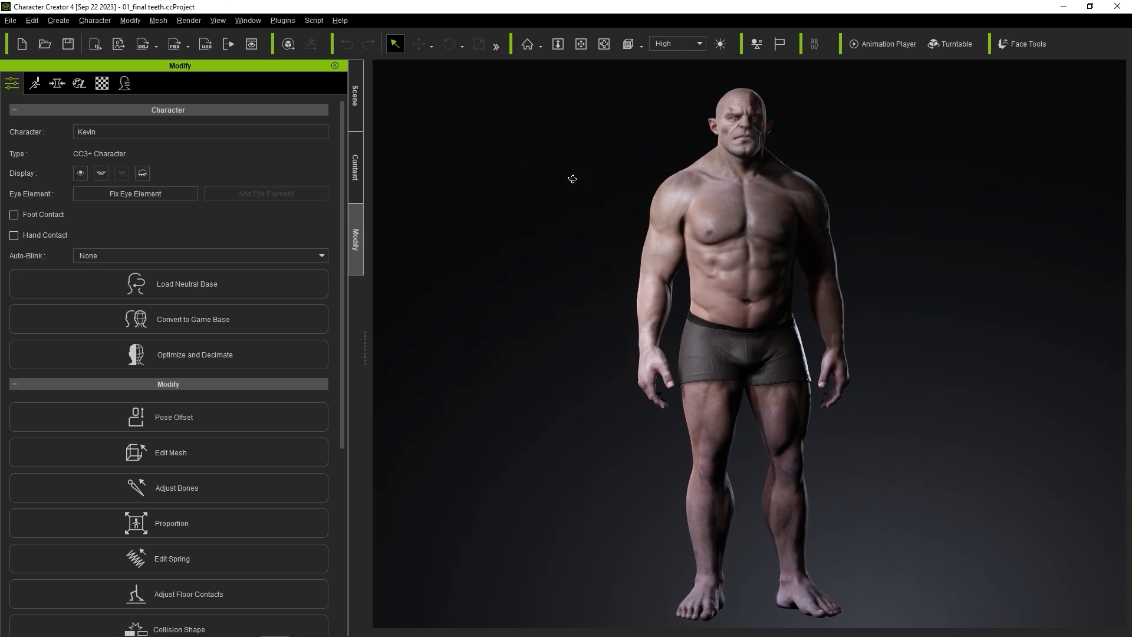
pyautogui.moveTo(570, 177); pyautogui.dragTo(533, 187, button='right')
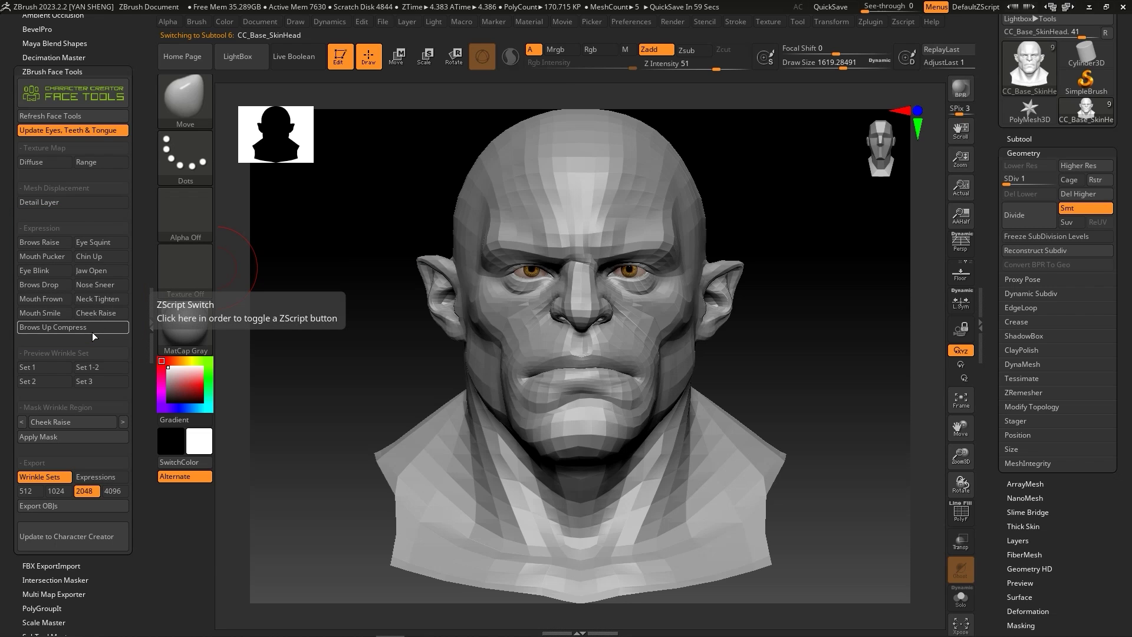
# In ZBrush, activate the Brows Raise expression in ZBrush Face Tools.
pyautogui.click(54, 243)
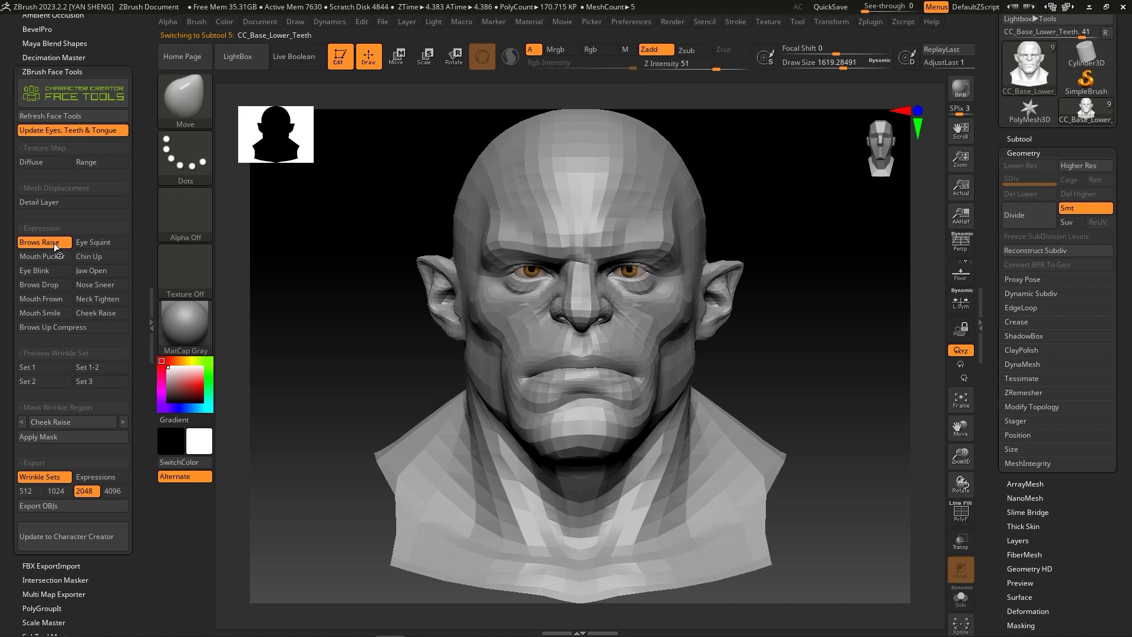
# Activate the Mouth Pucker, Brows Drop and Mouth Smile expressions on the head.
pyautogui.click(49, 257)
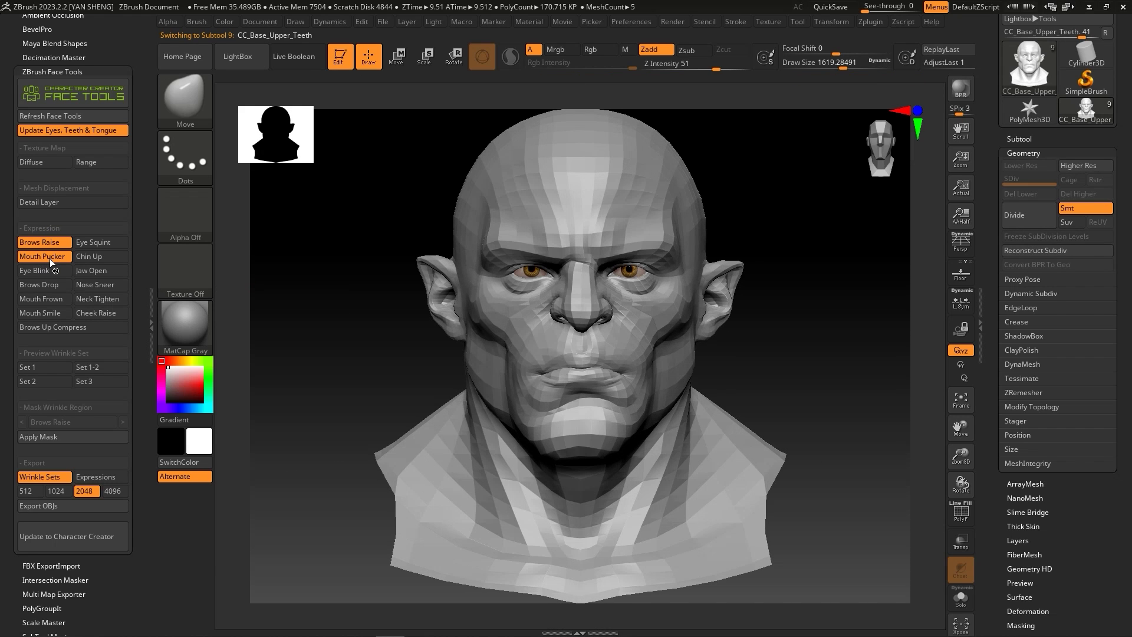
pyautogui.click(55, 285)
pyautogui.click(54, 314)
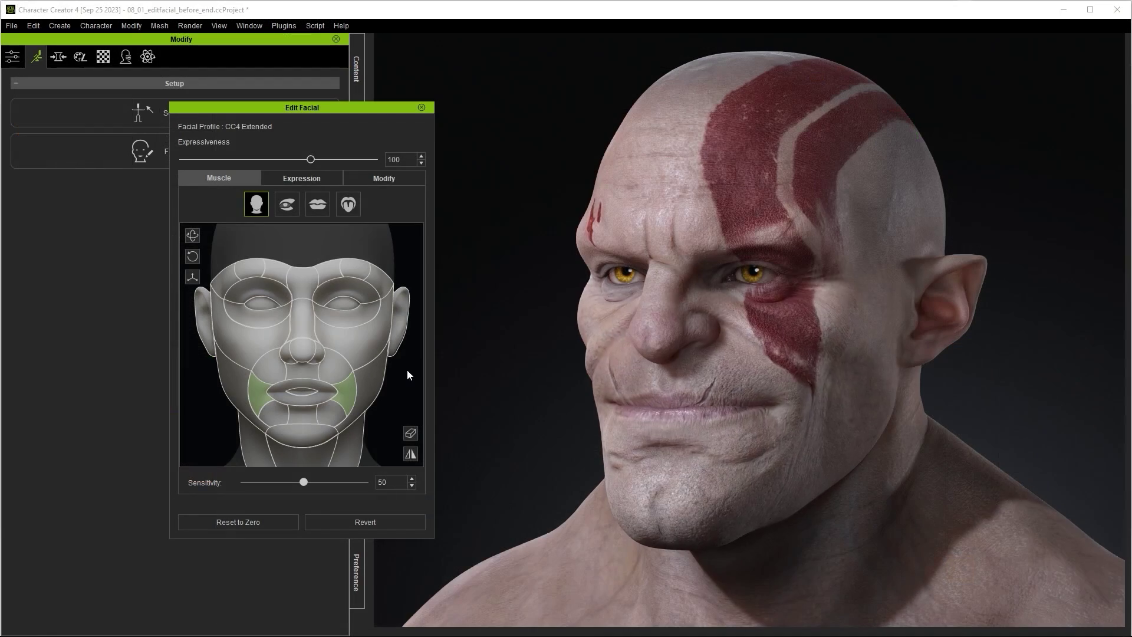
# In Character Creator, pose the mouth-corner and brow muscles with Edit Facial to test the character's expressions.
pyautogui.moveTo(407, 369)
pyautogui.mouseDown()
pyautogui.moveTo(412, 400)
pyautogui.moveTo(420, 363)
pyautogui.mouseUp()
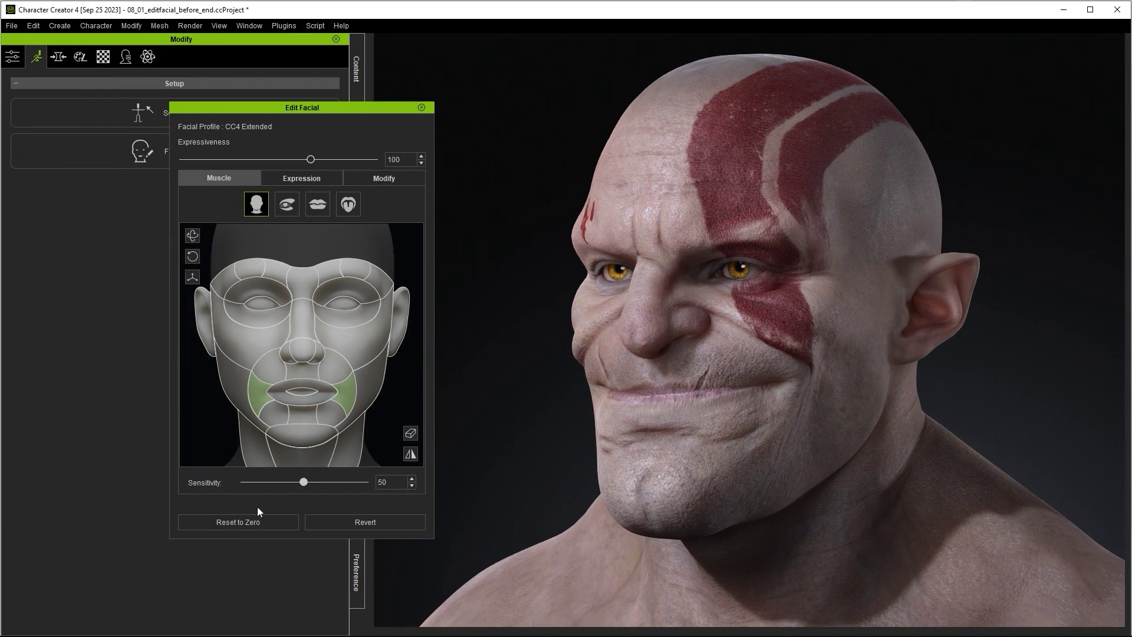
pyautogui.click(411, 434)
pyautogui.moveTo(416, 425); pyautogui.dragTo(408, 383)
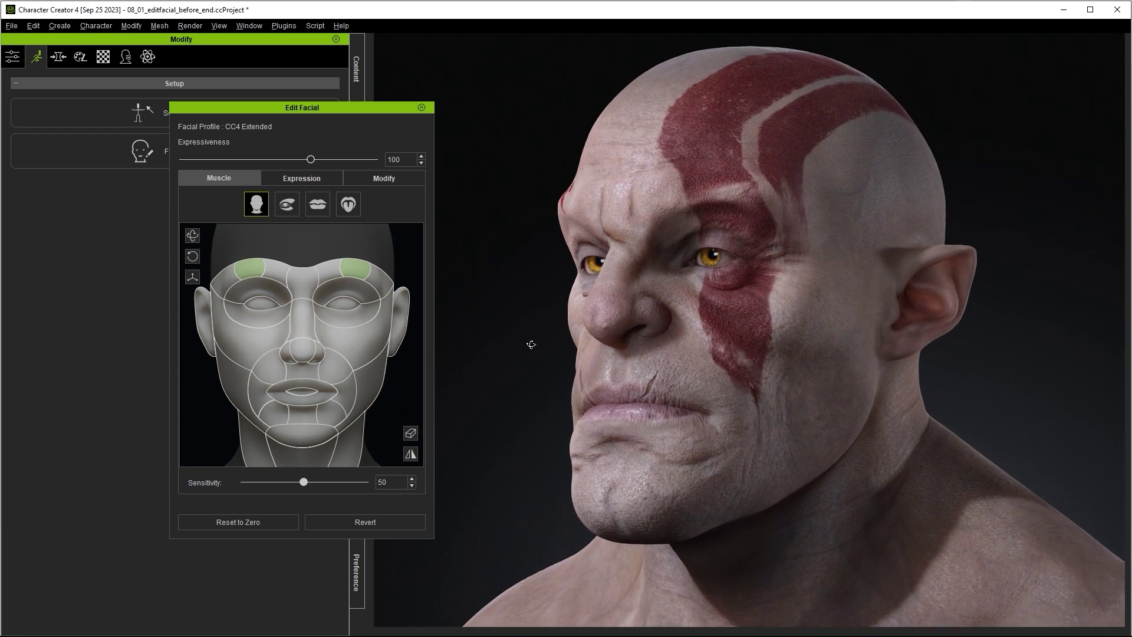
pyautogui.click(411, 433)
pyautogui.moveTo(395, 401)
pyautogui.mouseDown()
pyautogui.moveTo(400, 362)
pyautogui.moveTo(414, 439)
pyautogui.mouseUp()
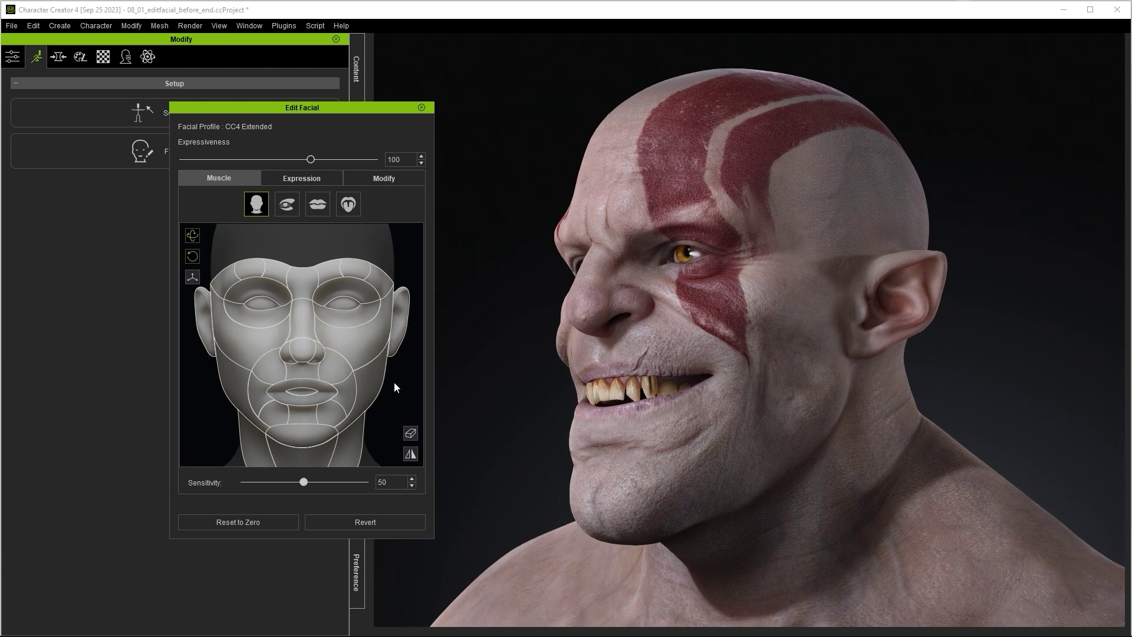
pyautogui.moveTo(356, 270); pyautogui.dragTo(394, 366)
pyautogui.moveTo(581, 295)
pyautogui.keyDown('alt'); pyautogui.mouseDown()
pyautogui.moveTo(466, 313)
pyautogui.moveTo(755, 289)
pyautogui.moveTo(583, 278)
pyautogui.mouseUp(); pyautogui.keyUp('alt')
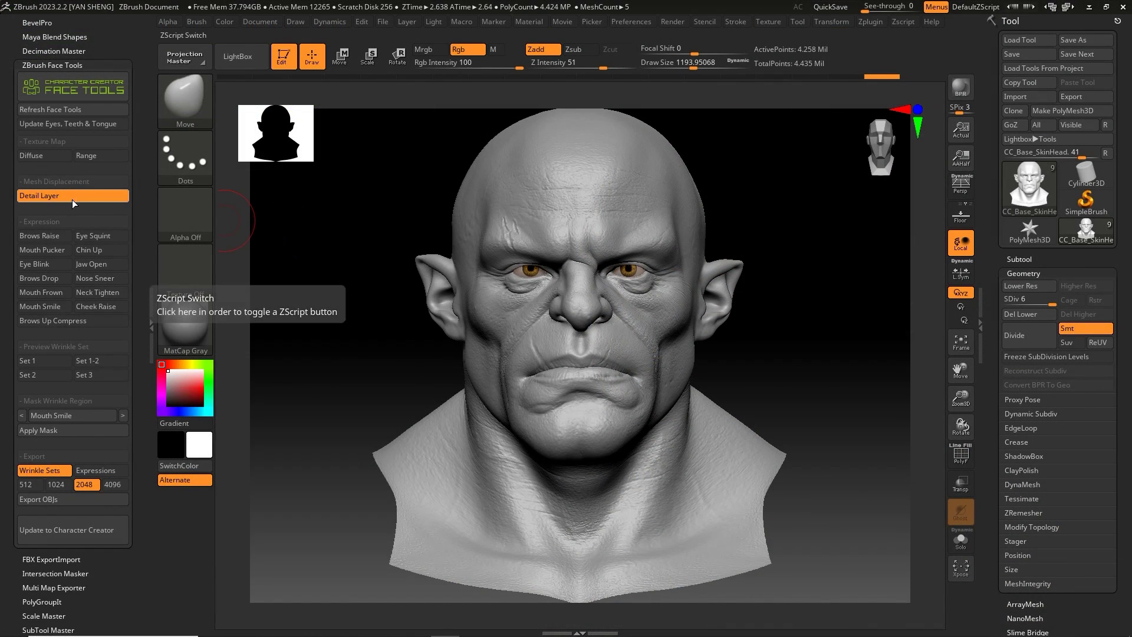
# In ZBrush, turn off the Detail Layer and lower the head to subdivision level 1.
pyautogui.click(35, 197)
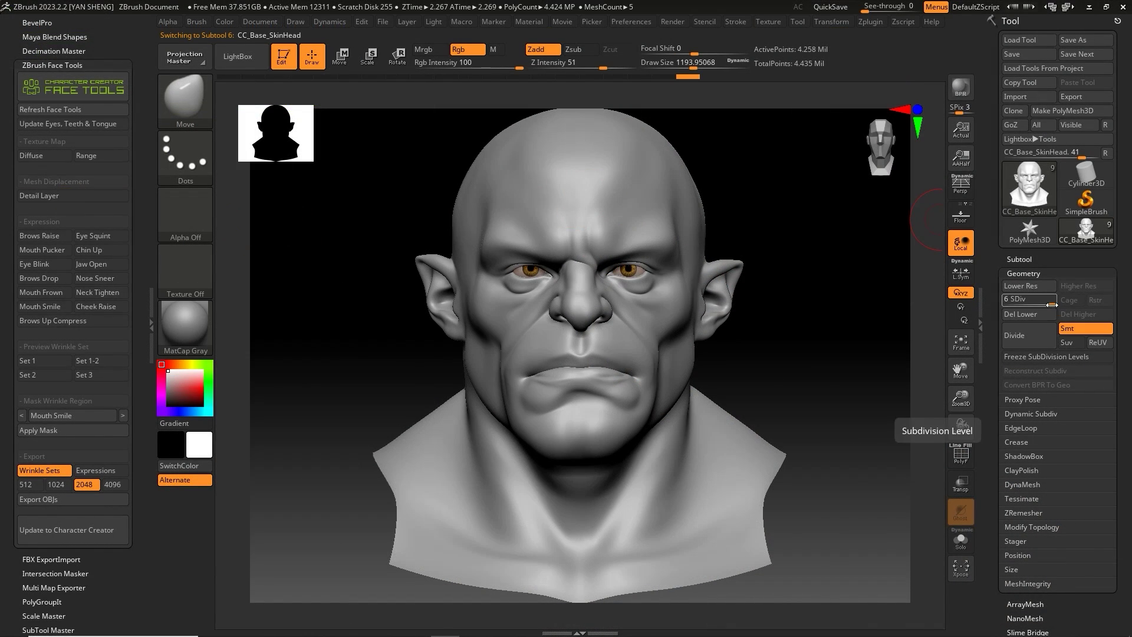
pyautogui.click(1003, 305)
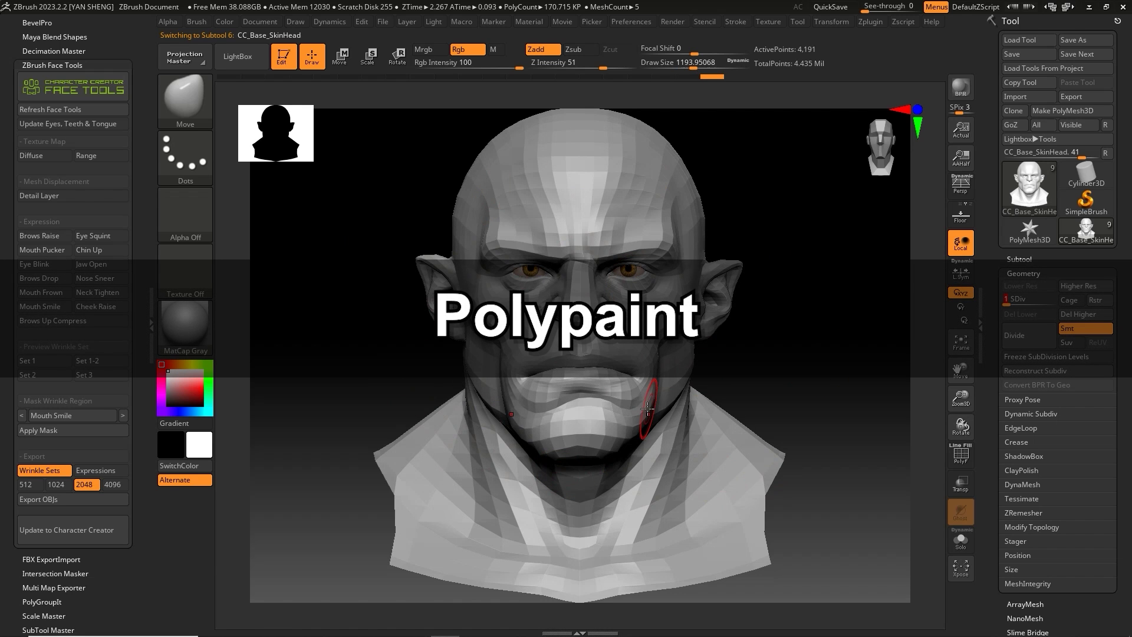
pyautogui.press('ctrl')
pyautogui.keyDown('ctrl'); pyautogui.moveTo(651, 352); pyautogui.dragTo(590, 324, button='right'); pyautogui.keyUp('ctrl')
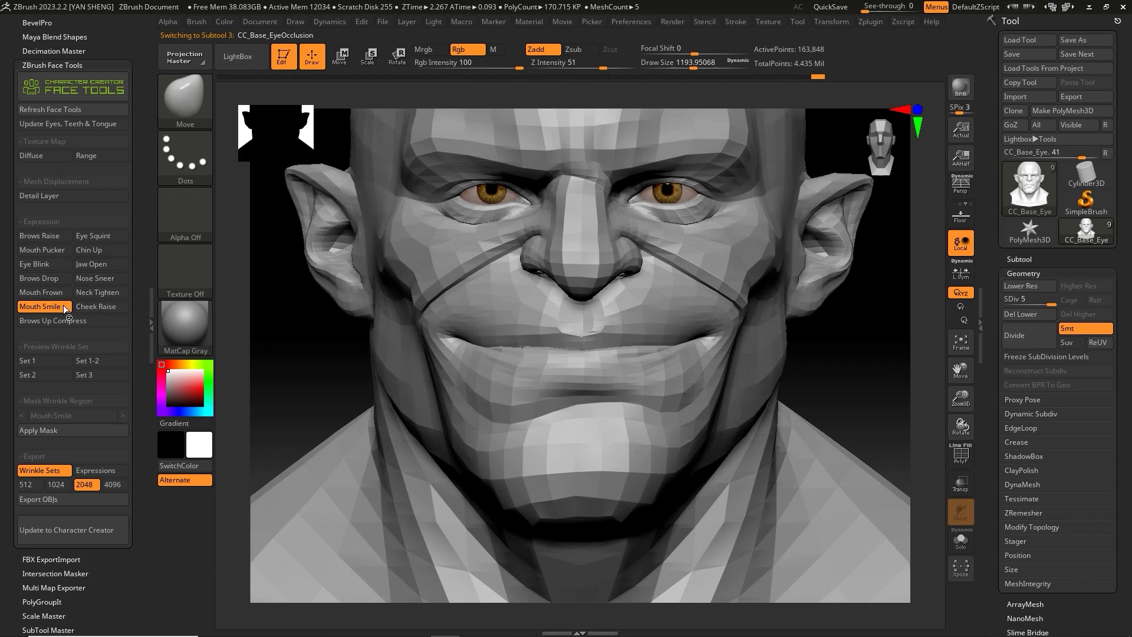
# Open the expression layers and check the CC_Mouth Smile layer.
pyautogui.click(1021, 258)
pyautogui.click(1025, 260)
pyautogui.click(1019, 20)
pyautogui.click(1038, 106)
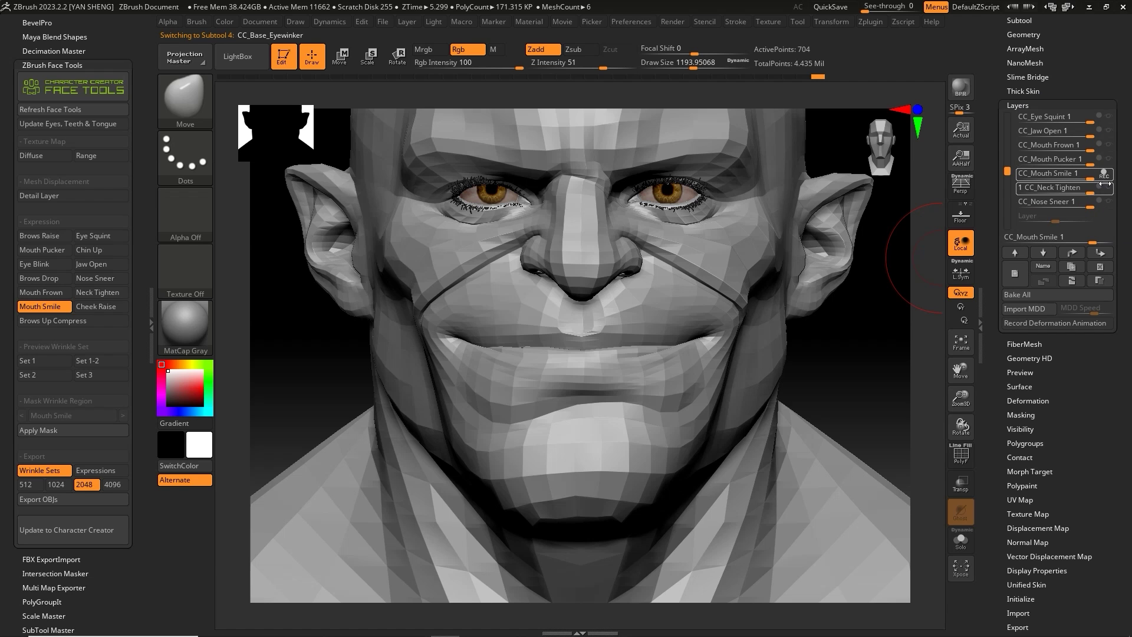
# Select the CC_Base_SkinHead subtool and adjust the smiling mouth using the Move brush at a draw size of about 2035.
pyautogui.click(1019, 23)
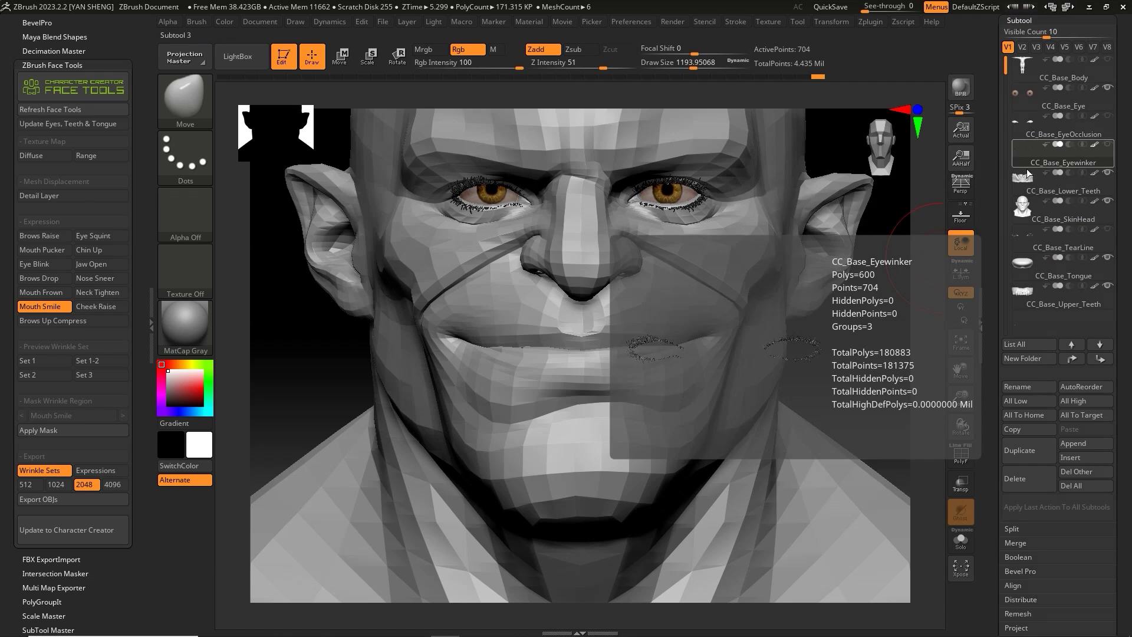
pyautogui.click(1055, 152)
pyautogui.click(1020, 23)
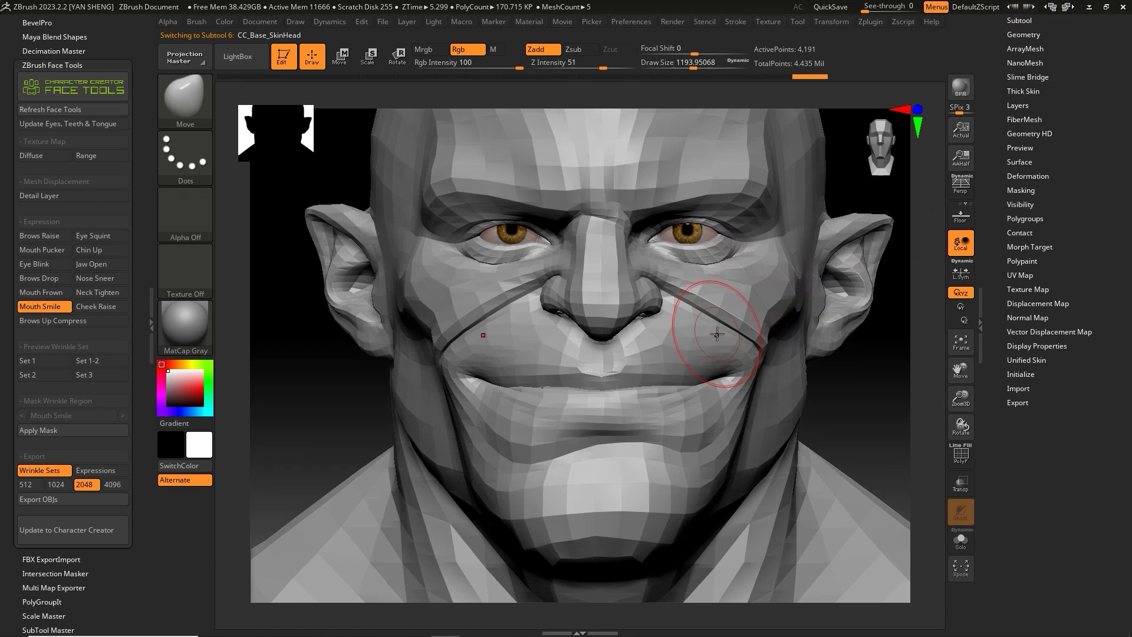
pyautogui.press('space')
pyautogui.moveTo(717, 334)
pyautogui.mouseDown()
pyautogui.moveTo(724, 384)
pyautogui.moveTo(646, 400)
pyautogui.mouseUp()
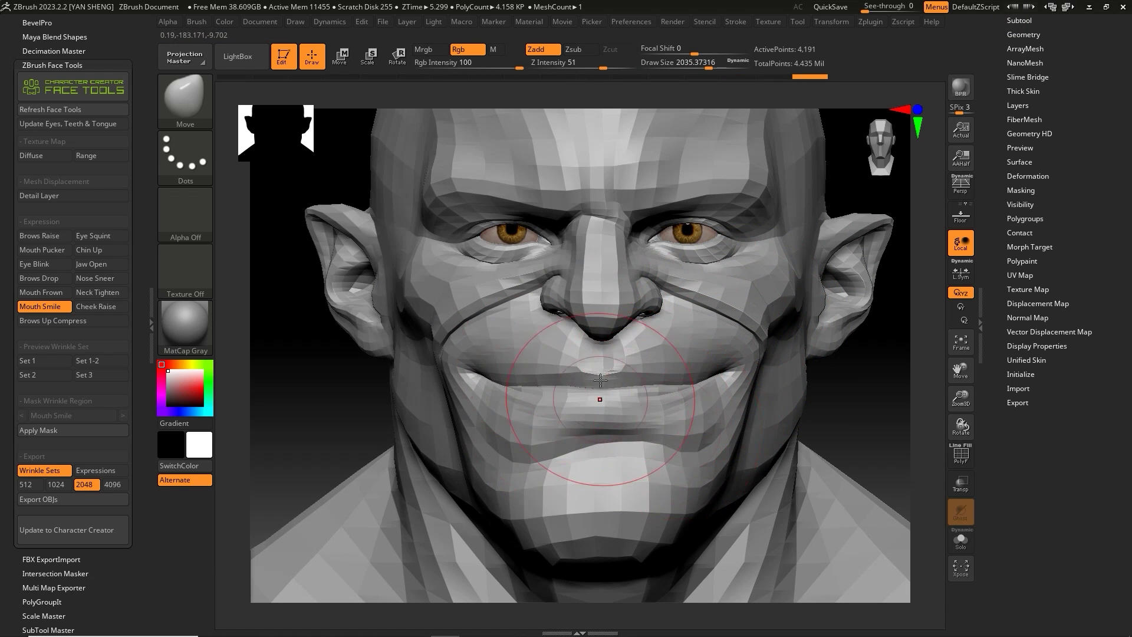
# Display the polyframe on the head and change the material to SkinShade4.
pyautogui.click(961, 454)
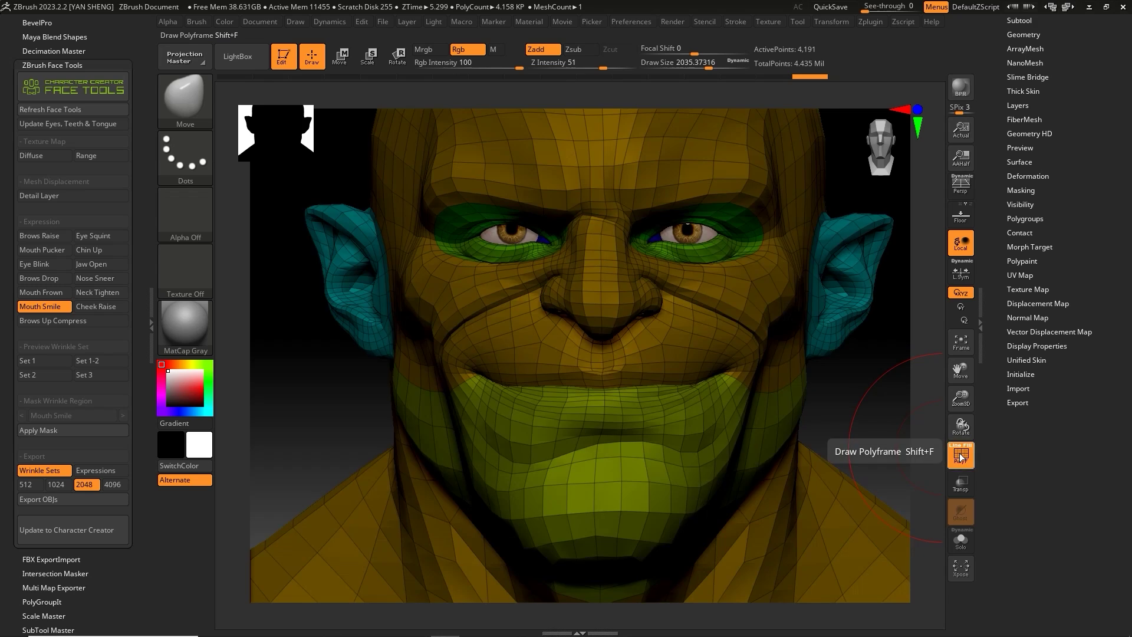
pyautogui.click(176, 345)
pyautogui.click(634, 242)
# Hide the ear, eyelid and lower-face polygroups to expose the teeth behind the smiling mouth.
pyautogui.moveTo(655, 259)
pyautogui.keyDown('ctrl'); pyautogui.mouseDown(button='right')
pyautogui.moveTo(666, 293)
pyautogui.moveTo(594, 360)
pyautogui.moveTo(766, 295)
pyautogui.moveTo(735, 349)
pyautogui.moveTo(668, 367)
pyautogui.mouseUp(button='right'); pyautogui.keyUp('ctrl')
pyautogui.keyDown('ctrl'); pyautogui.keyDown('shift'); pyautogui.click(583, 330); pyautogui.keyUp('shift'); pyautogui.keyUp('ctrl')
pyautogui.moveTo(770, 341); pyautogui.dragTo(606, 500, button='right')
pyautogui.keyDown('ctrl'); pyautogui.keyDown('shift'); pyautogui.click(404, 387); pyautogui.keyUp('shift'); pyautogui.keyUp('ctrl')
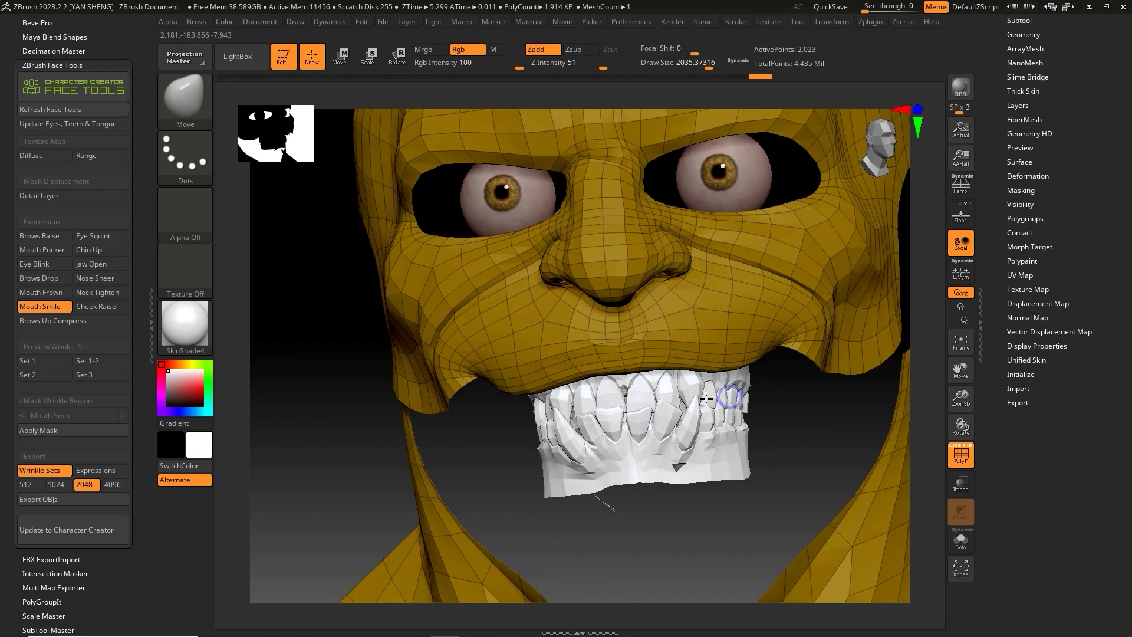
pyautogui.keyDown('ctrl'); pyautogui.keyDown('shift'); pyautogui.click(366, 436); pyautogui.keyUp('shift'); pyautogui.keyUp('ctrl')
pyautogui.keyDown('alt'); pyautogui.moveTo(696, 235); pyautogui.dragTo(701, 354, button='right'); pyautogui.keyUp('alt')
pyautogui.keyDown('ctrl'); pyautogui.keyDown('shift'); pyautogui.click(470, 336); pyautogui.keyUp('shift'); pyautogui.keyUp('ctrl')
pyautogui.keyDown('ctrl'); pyautogui.keyDown('shift'); pyautogui.click(379, 339); pyautogui.keyUp('shift'); pyautogui.keyUp('ctrl')
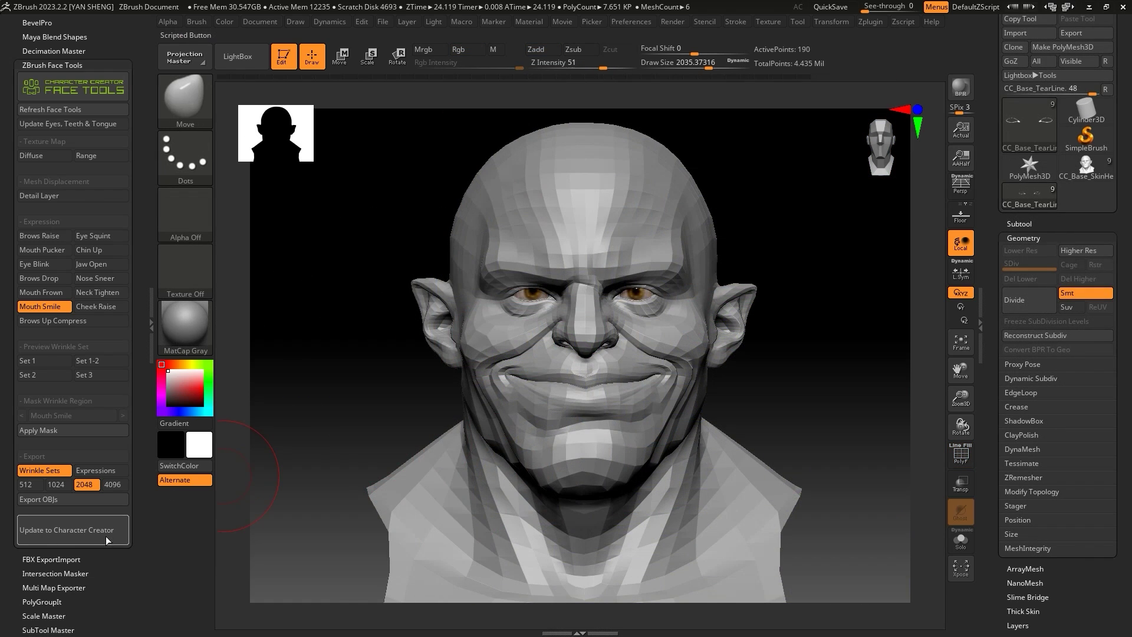
# Update Character Creator with only the Mouth Smile expression morph, excluding the base update and Wrinkle > Normal.
pyautogui.click(106, 536)
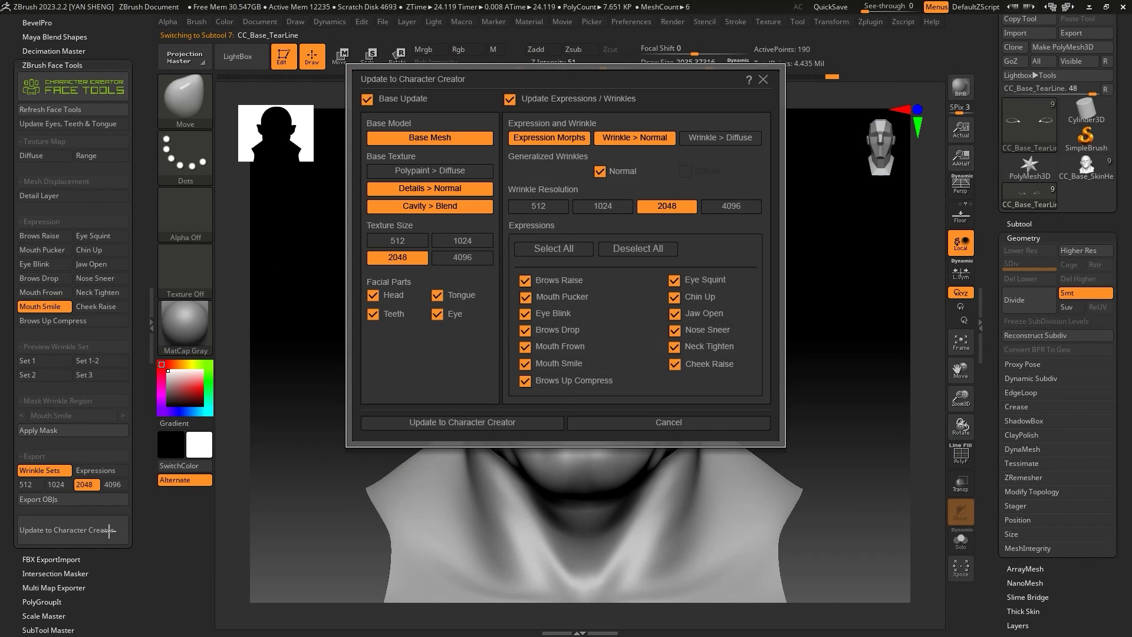
pyautogui.click(368, 99)
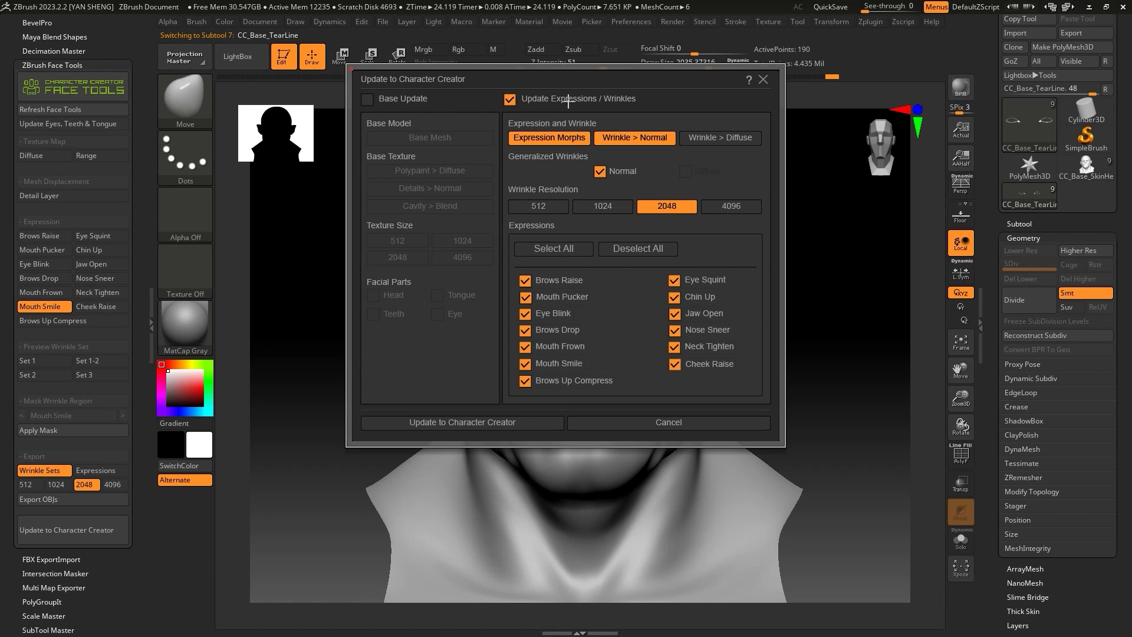
pyautogui.click(634, 139)
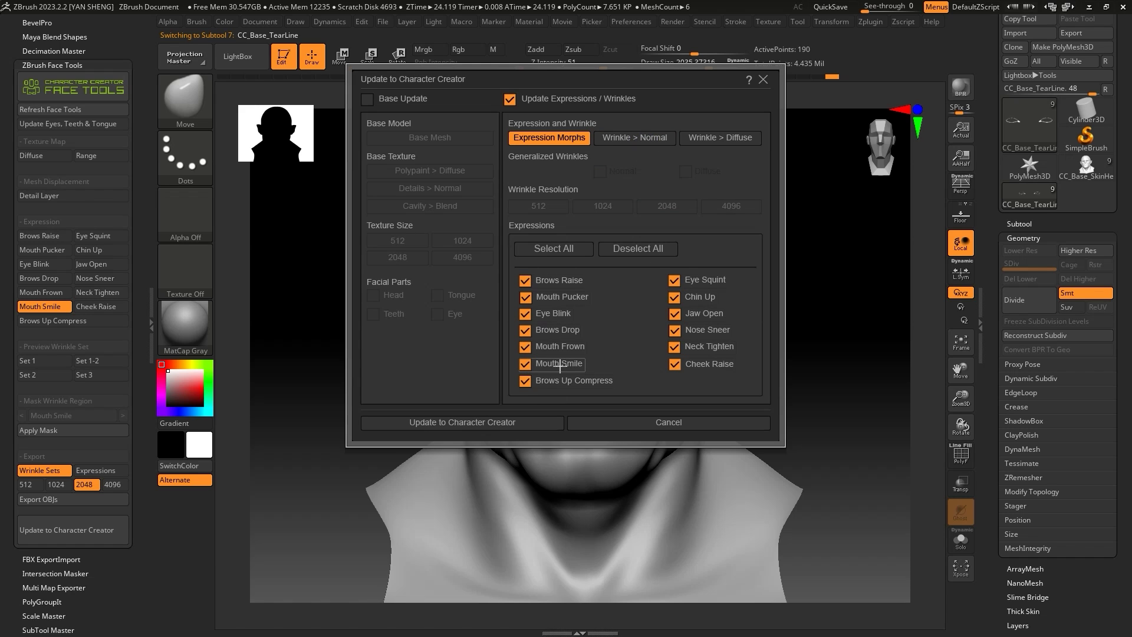
pyautogui.click(625, 248)
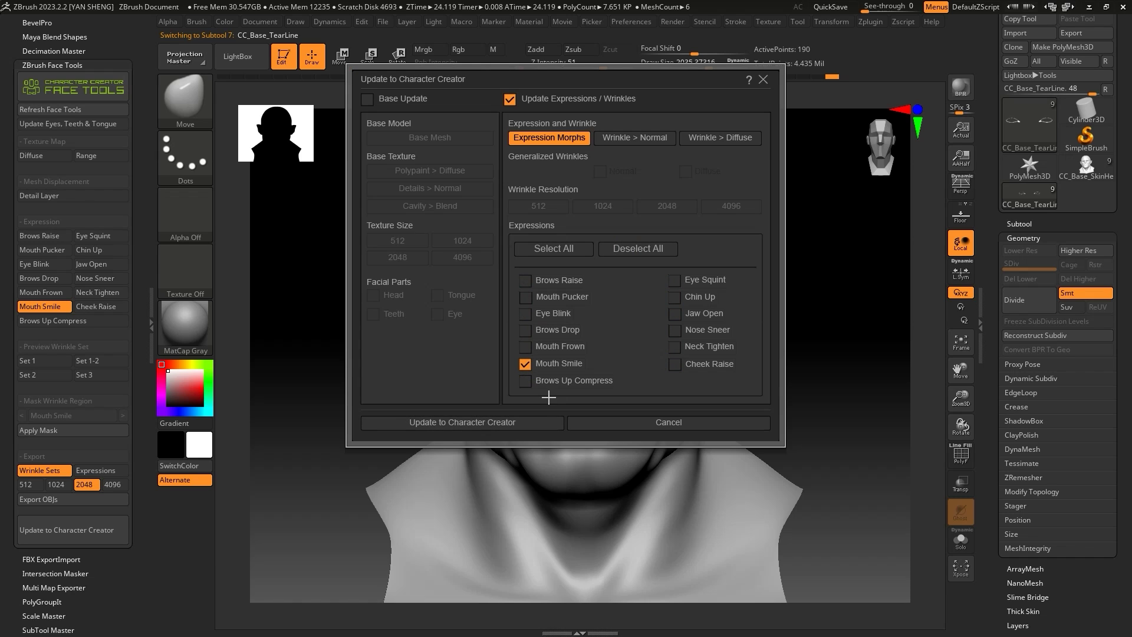
pyautogui.click(519, 424)
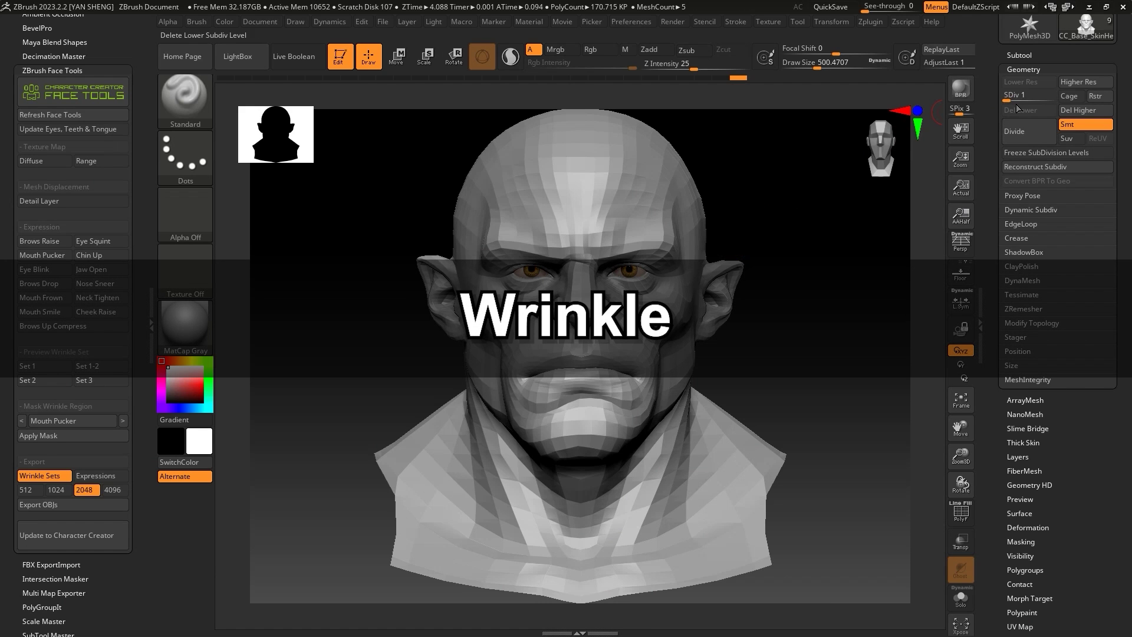
# Raise the head to subdivision level 6 and preview the Brows Raise expression followed by Mouth Pucker.
pyautogui.moveTo(1015, 100); pyautogui.dragTo(1017, 100)
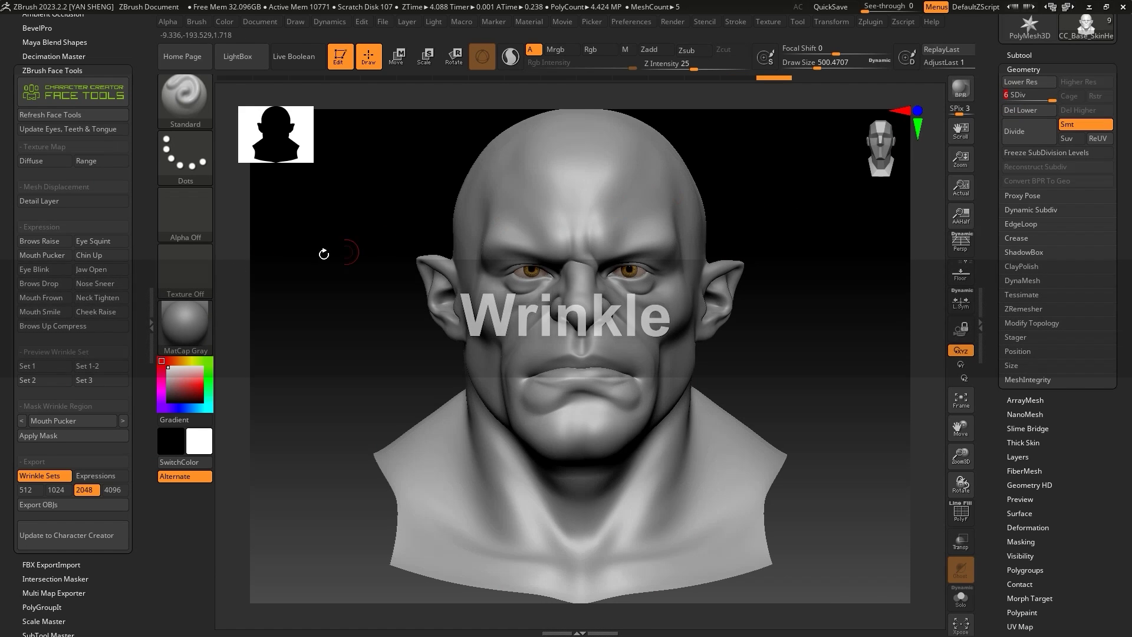
pyautogui.click(62, 242)
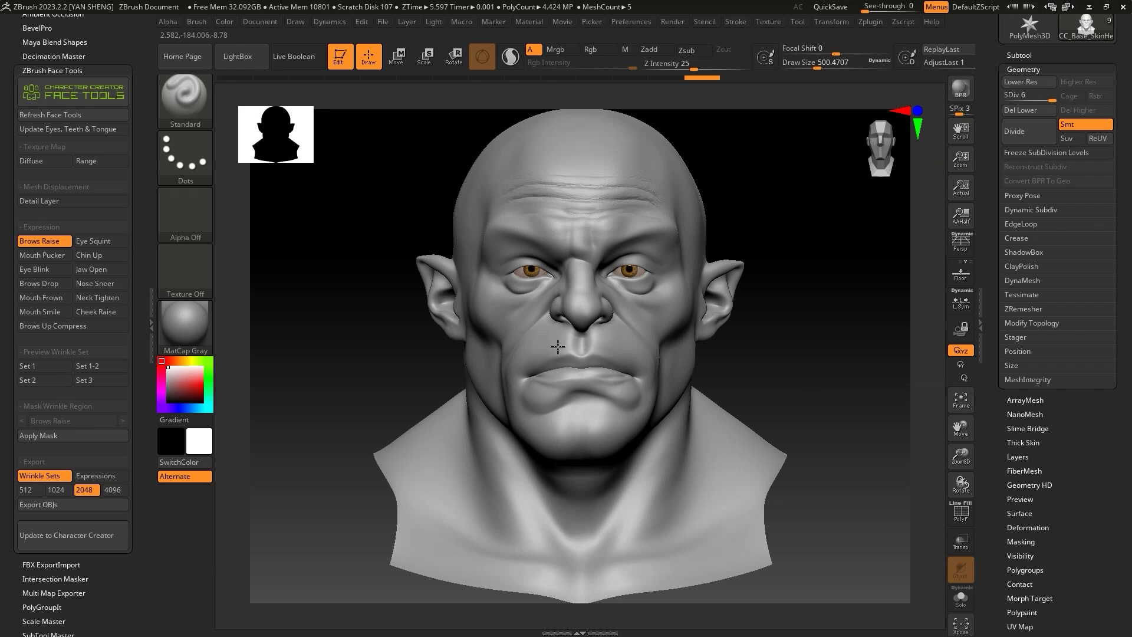
pyautogui.click(59, 255)
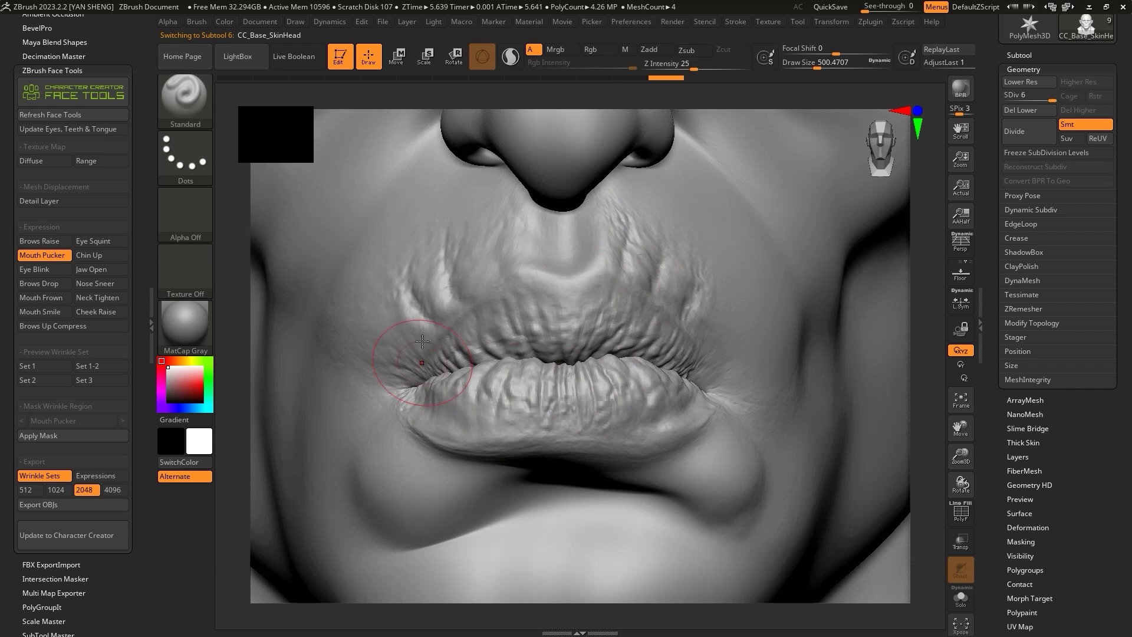
# Open the head's layers and turn on the Detail Layer together with Mouth Pucker.
pyautogui.click(1026, 69)
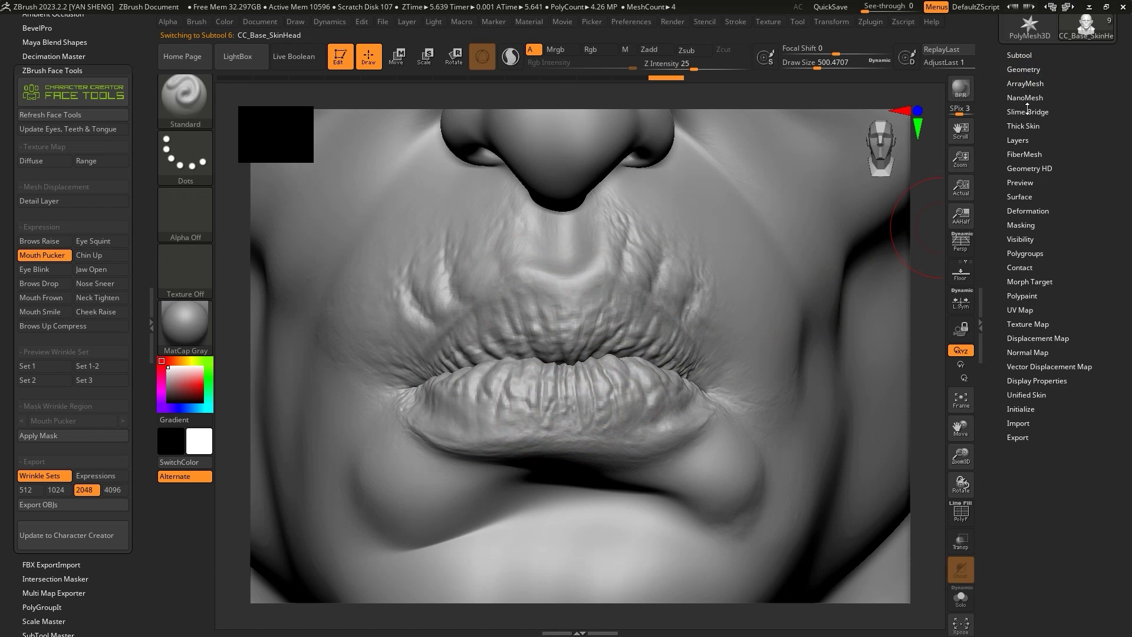
pyautogui.click(1028, 139)
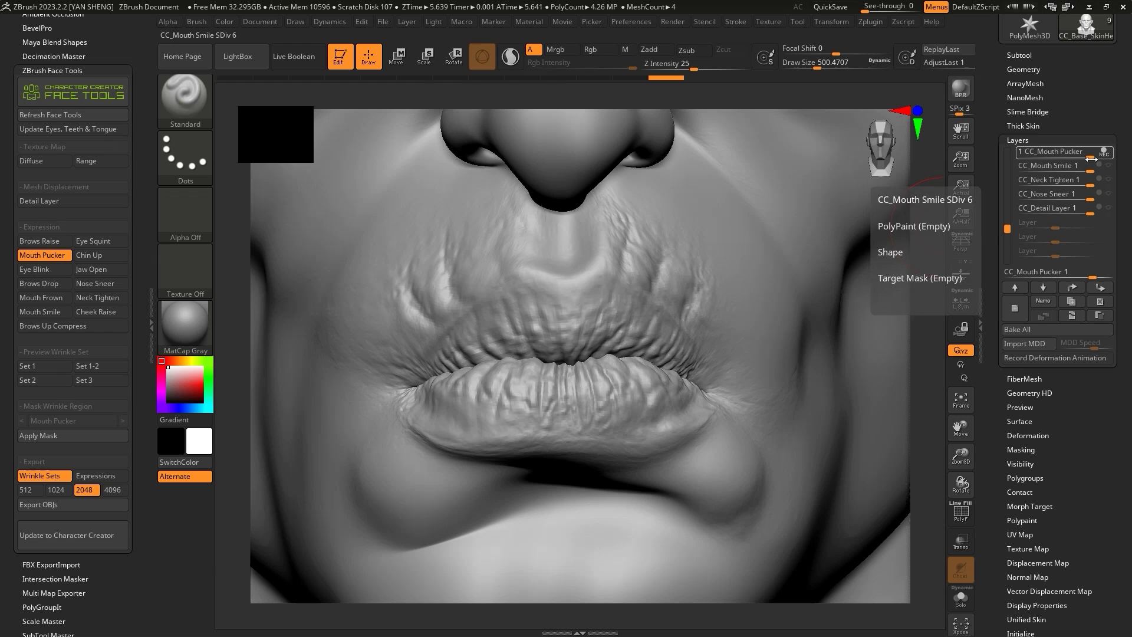
pyautogui.click(77, 205)
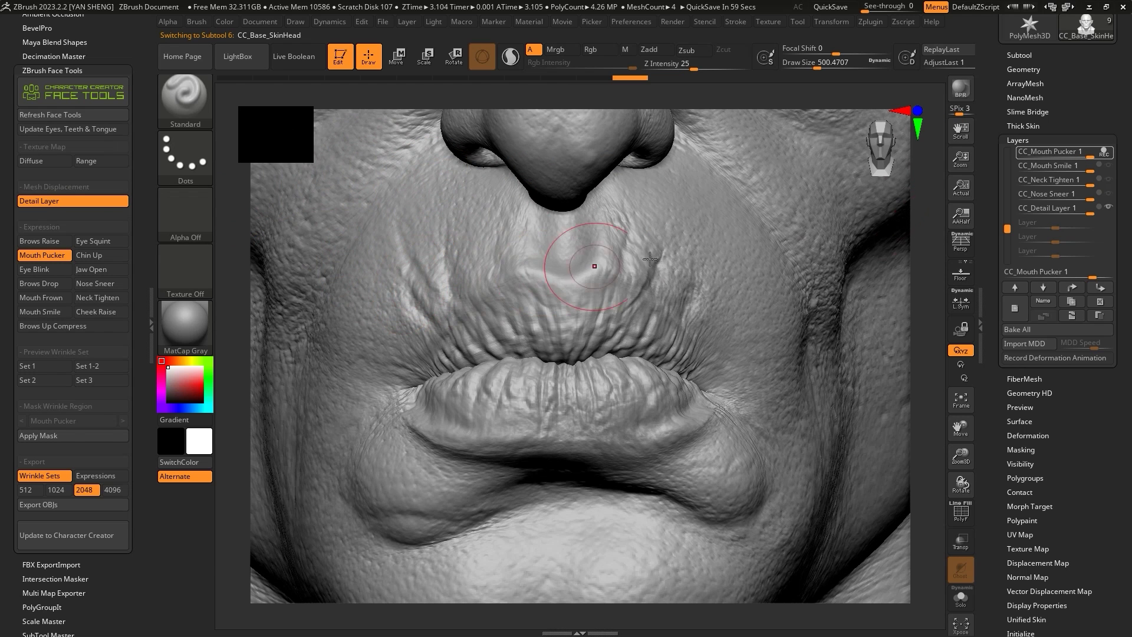
# Toggle the CC_Mouth Pucker layer's visibility to compare the lip wrinkles, and set the layer back to recording.
pyautogui.moveTo(1104, 155)
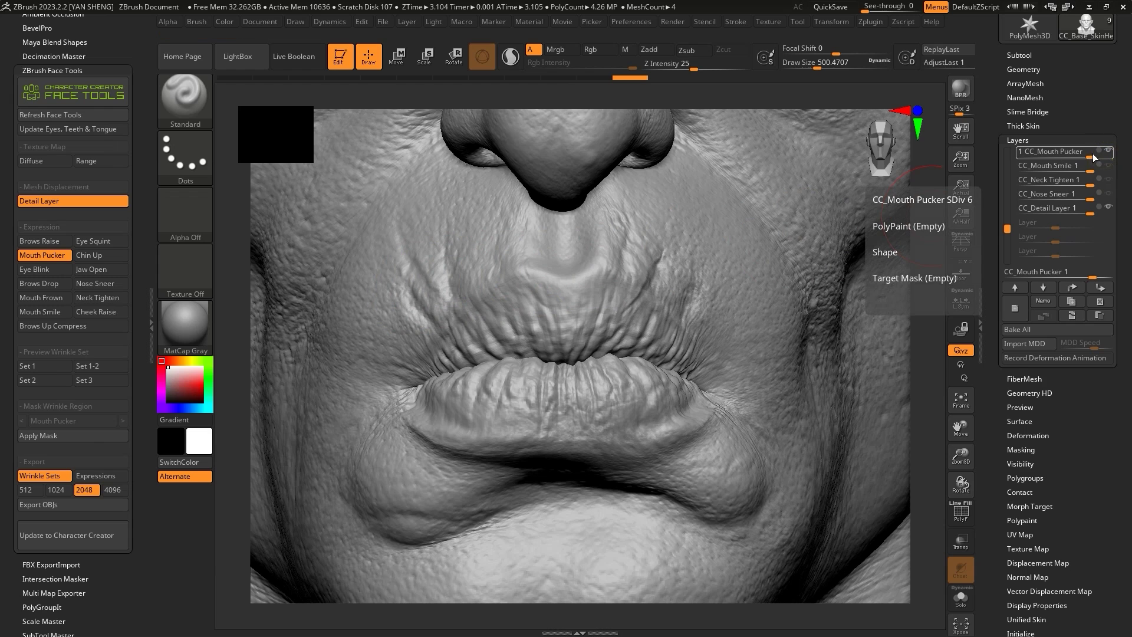
pyautogui.click(1109, 151)
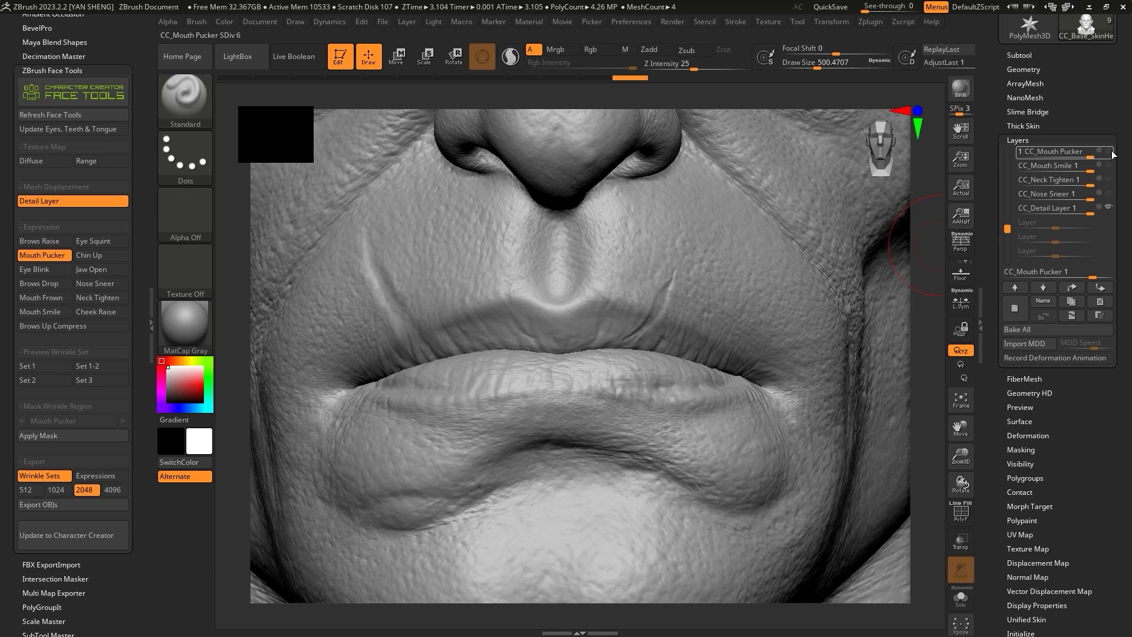
pyautogui.click(1109, 151)
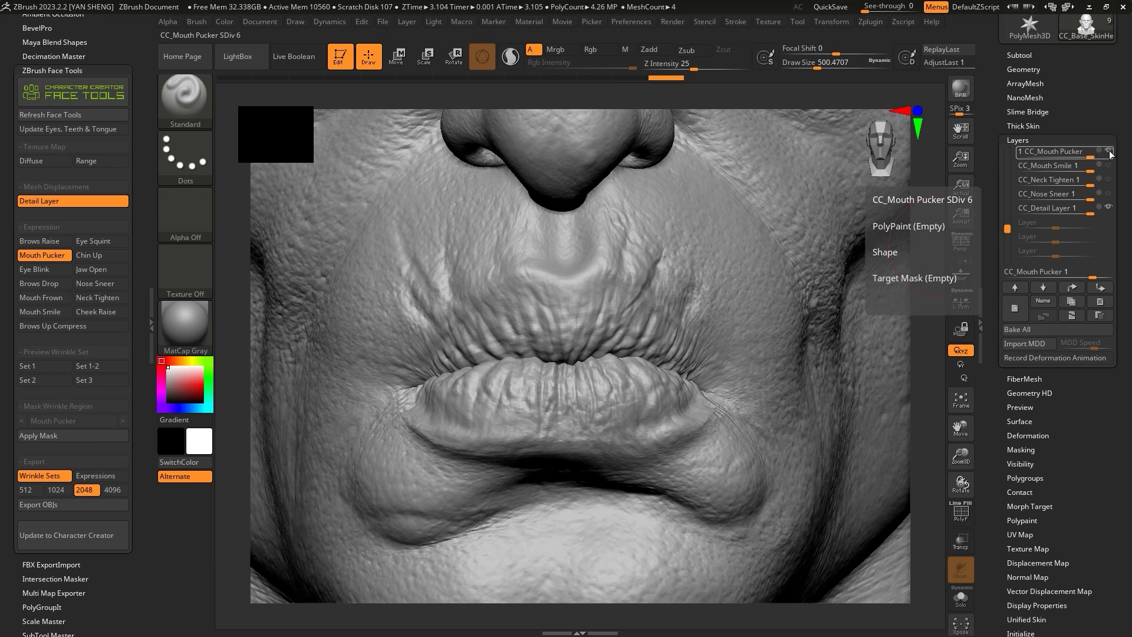
pyautogui.click(1109, 152)
pyautogui.click(1110, 152)
pyautogui.click(1109, 152)
pyautogui.click(1109, 152)
pyautogui.click(1100, 151)
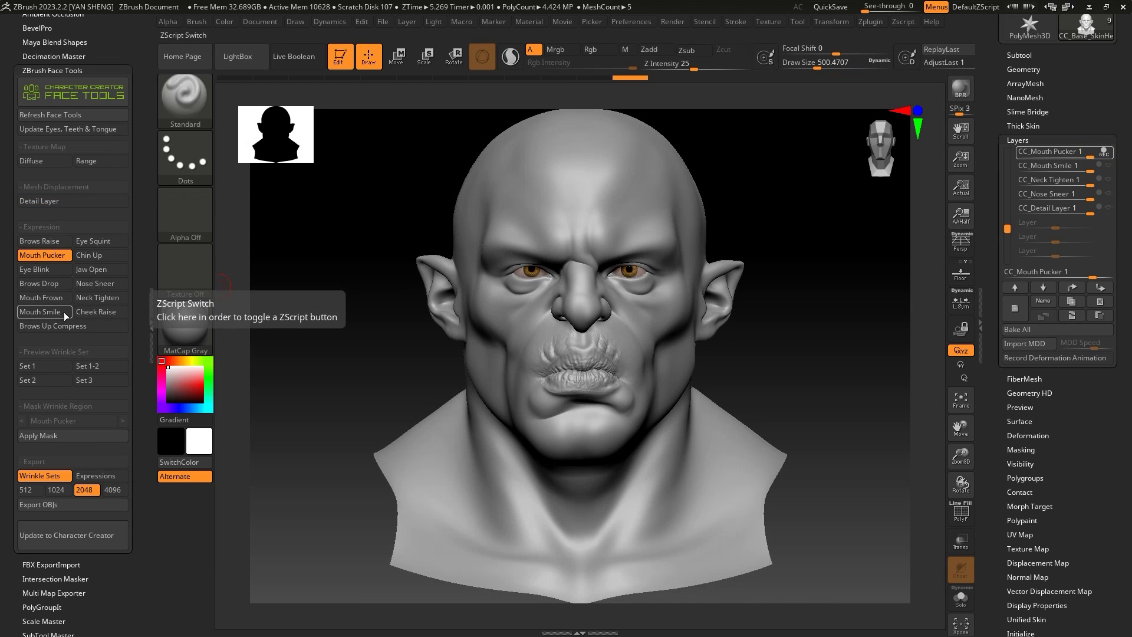
# Activate the Mouth Smile expression and frame the mouth for a closer look at its folds.
pyautogui.click(64, 312)
pyautogui.moveTo(630, 285)
pyautogui.keyDown('ctrl'); pyautogui.mouseDown(button='right')
pyautogui.moveTo(707, 374)
pyautogui.moveTo(689, 306)
pyautogui.moveTo(658, 304)
pyautogui.mouseUp(button='right'); pyautogui.keyUp('ctrl')
pyautogui.moveTo(466, 345); pyautogui.dragTo(477, 345, button='right')
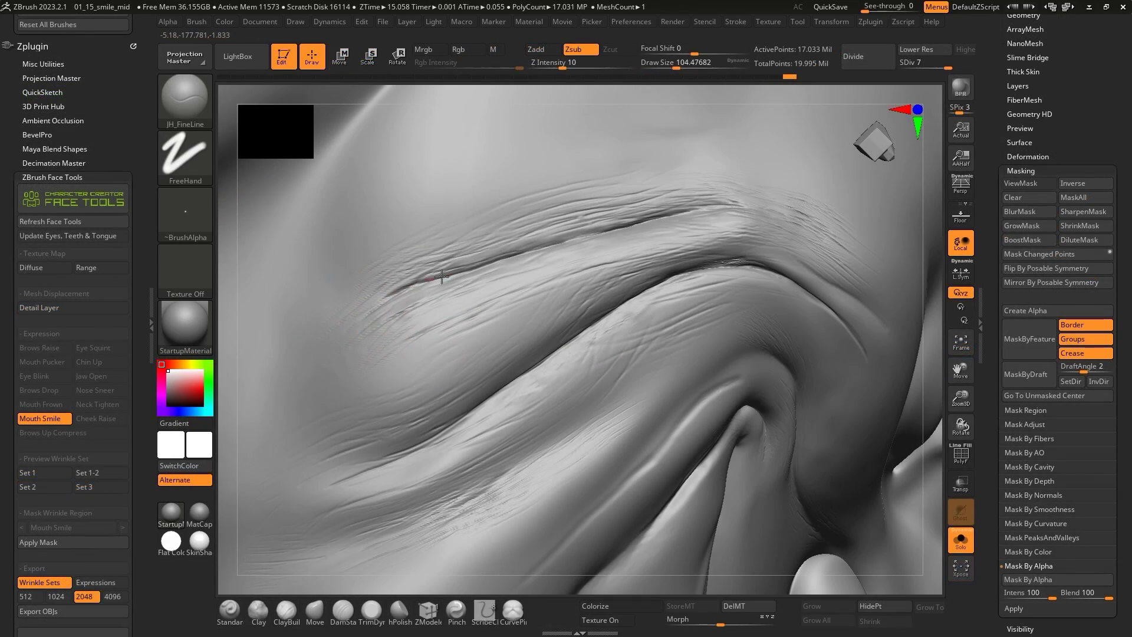
# Carve and smooth fine wrinkle lines along the smile folds in the cheek using the JH_FineLine brush at Z Intensity 10.
pyautogui.moveTo(623, 225); pyautogui.dragTo(750, 212, button='right')
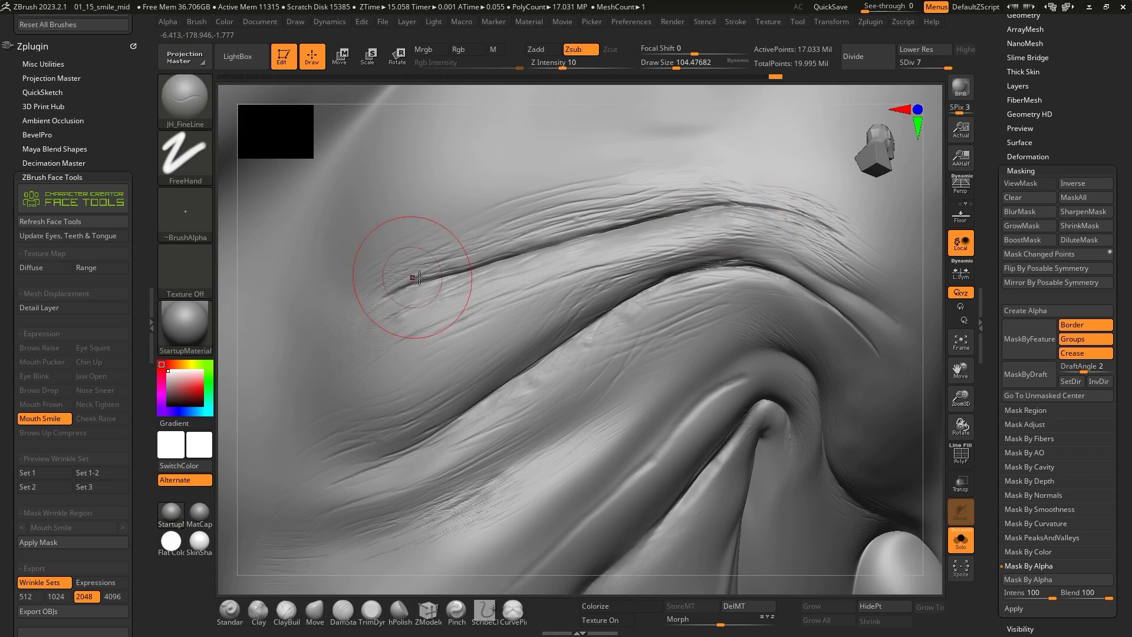
pyautogui.moveTo(440, 281); pyautogui.dragTo(378, 310)
pyautogui.keyDown('alt'); pyautogui.moveTo(755, 212); pyautogui.dragTo(704, 250, button='right'); pyautogui.keyUp('alt')
pyautogui.keyDown('shift'); pyautogui.moveTo(701, 249); pyautogui.dragTo(660, 252); pyautogui.keyUp('shift')
pyautogui.moveTo(750, 241)
pyautogui.mouseDown(button='right')
pyautogui.moveTo(731, 254)
pyautogui.moveTo(554, 236)
pyautogui.moveTo(540, 258)
pyautogui.mouseUp(button='right')
# Display the polyframe and sculpt and smooth the folds below the mouth corner using a draw size of about 228.
pyautogui.hotkey('shift', 'f')
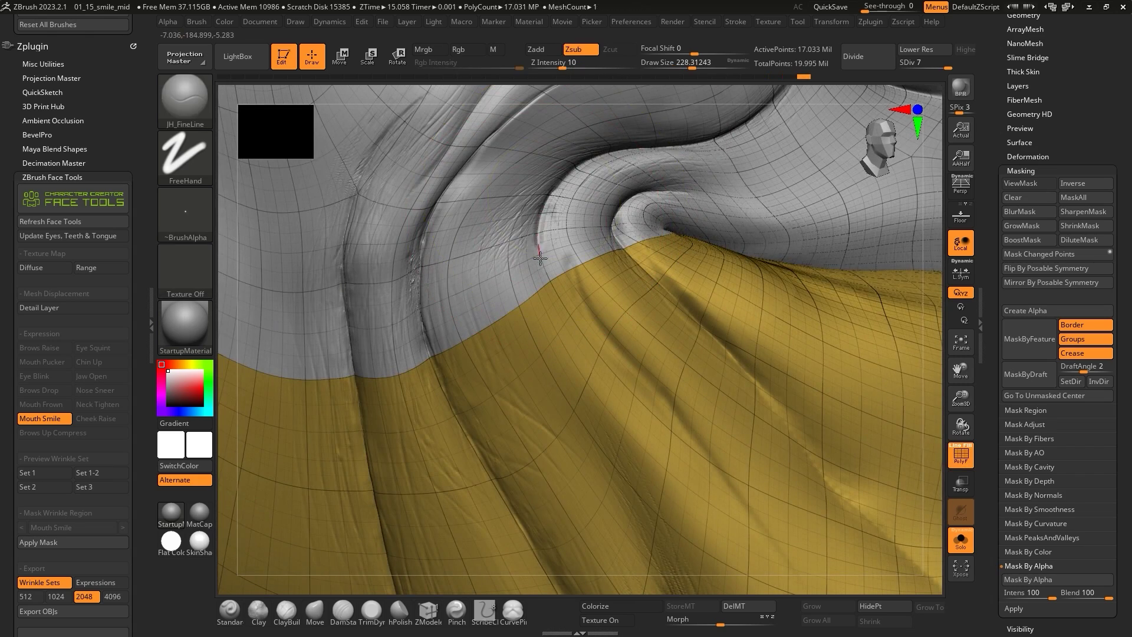
pyautogui.moveTo(599, 362); pyautogui.dragTo(619, 392)
pyautogui.moveTo(638, 367)
pyautogui.keyDown('shift'); pyautogui.mouseDown()
pyautogui.moveTo(614, 322)
pyautogui.moveTo(591, 347)
pyautogui.moveTo(596, 336)
pyautogui.mouseUp(); pyautogui.keyUp('shift')
pyautogui.moveTo(565, 307); pyautogui.dragTo(594, 346)
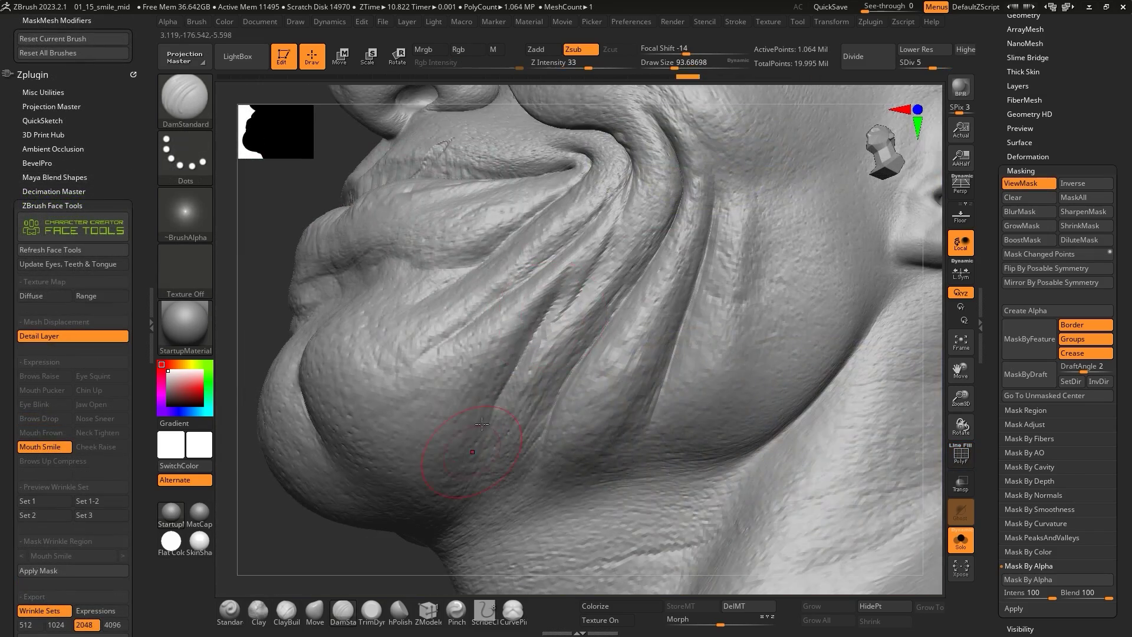
# Carve and smooth the smile folds beside the mouth corner using the DamStandard brush in Zsub mode at Z Intensity 33.
pyautogui.moveTo(501, 318); pyautogui.dragTo(581, 312)
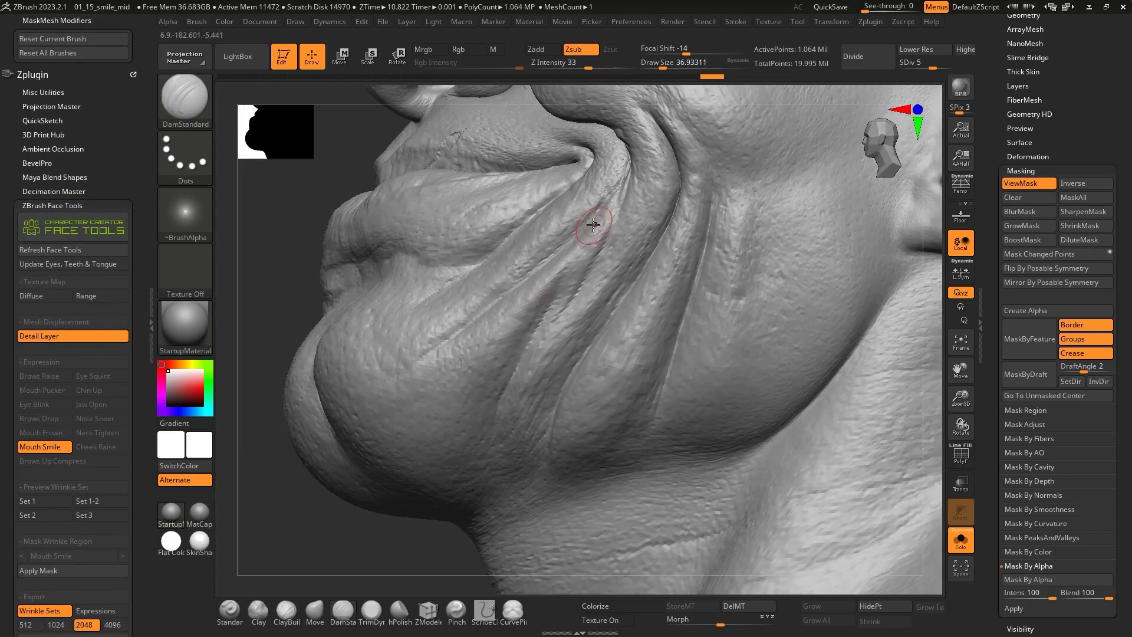
pyautogui.moveTo(593, 224); pyautogui.dragTo(613, 227, button='right')
pyautogui.moveTo(611, 230); pyautogui.dragTo(575, 304)
pyautogui.moveTo(575, 294)
pyautogui.mouseDown(button='right')
pyautogui.moveTo(556, 273)
pyautogui.moveTo(581, 265)
pyautogui.mouseUp(button='right')
pyautogui.keyDown('shift'); pyautogui.moveTo(589, 271); pyautogui.dragTo(571, 304); pyautogui.keyUp('shift')
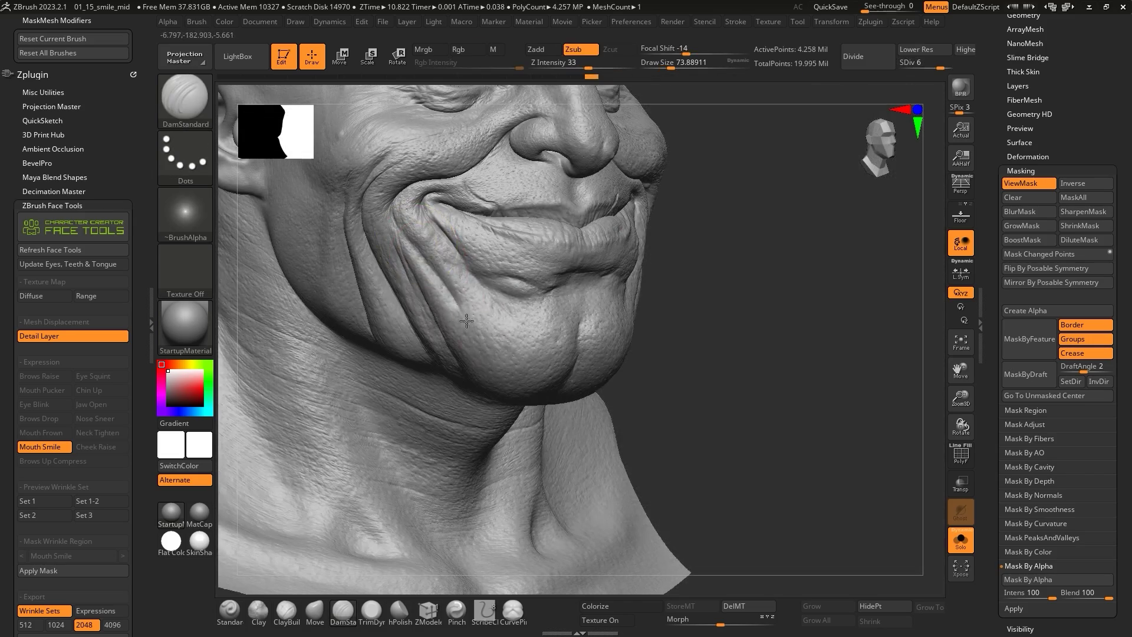
pyautogui.moveTo(590, 236)
pyautogui.keyDown('ctrl'); pyautogui.mouseDown(button='right')
pyautogui.moveTo(596, 269)
pyautogui.moveTo(569, 301)
pyautogui.moveTo(531, 300)
pyautogui.mouseUp(button='right'); pyautogui.keyUp('ctrl')
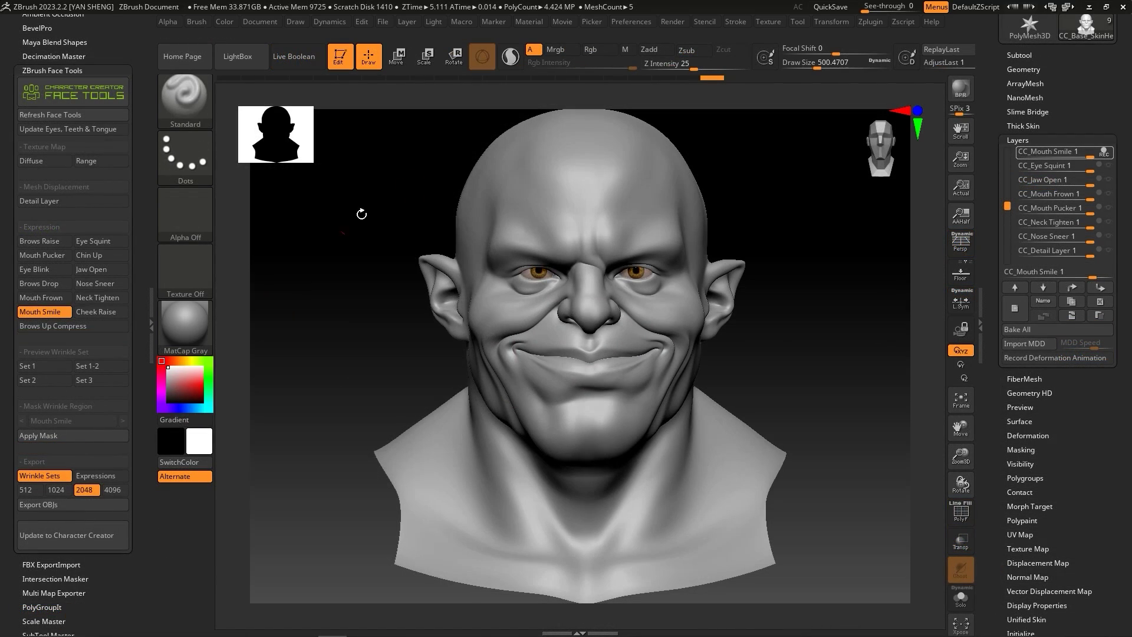
# Update Character Creator with Base Update and Expression Morphs disabled, Wrinkle > Normal enabled at 2048, clearing the expression selection first.
pyautogui.click(97, 542)
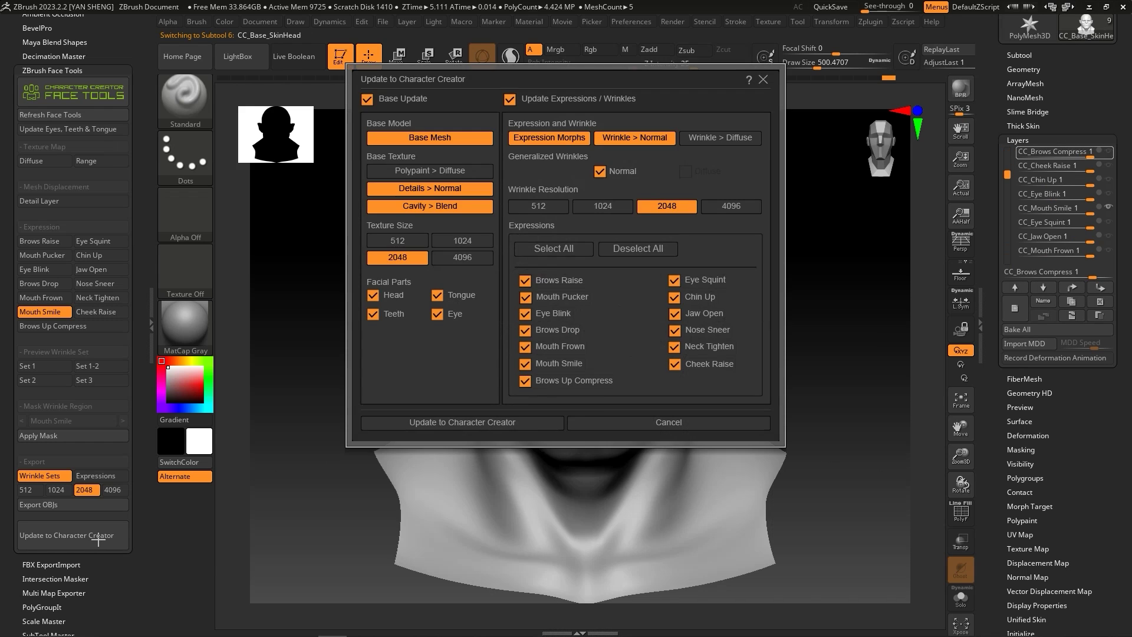
pyautogui.click(368, 99)
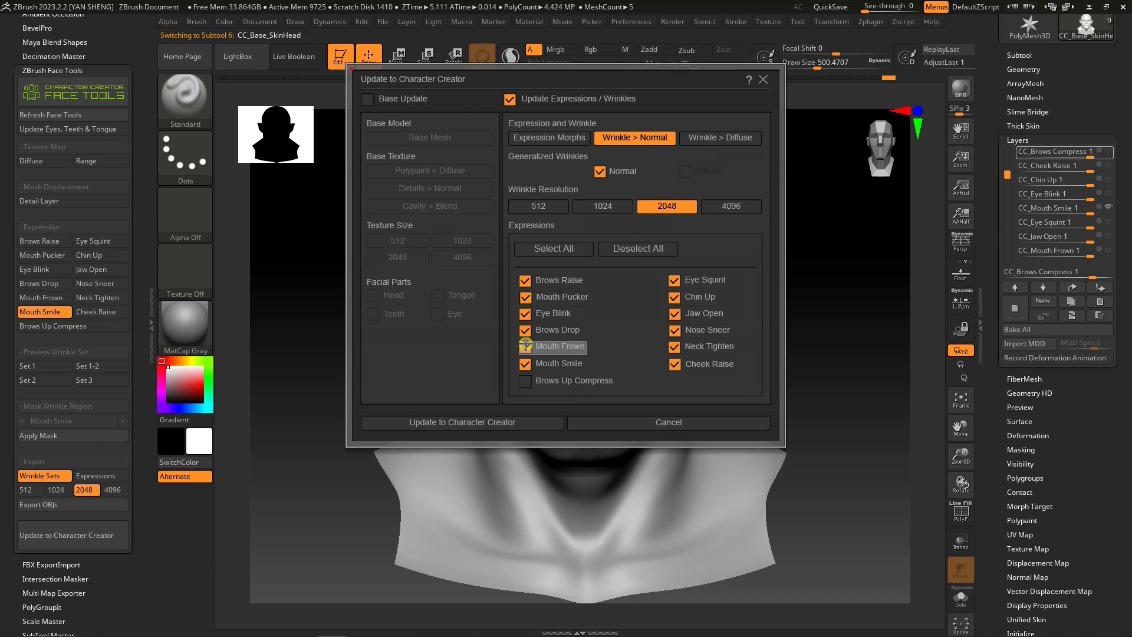
pyautogui.click(632, 249)
pyautogui.click(527, 422)
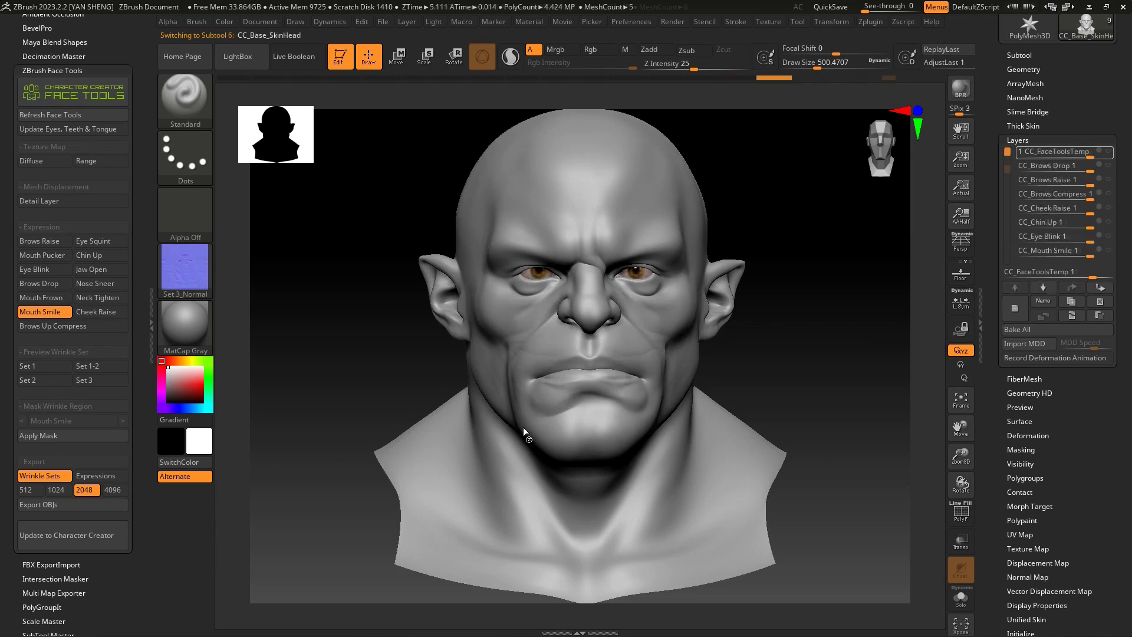